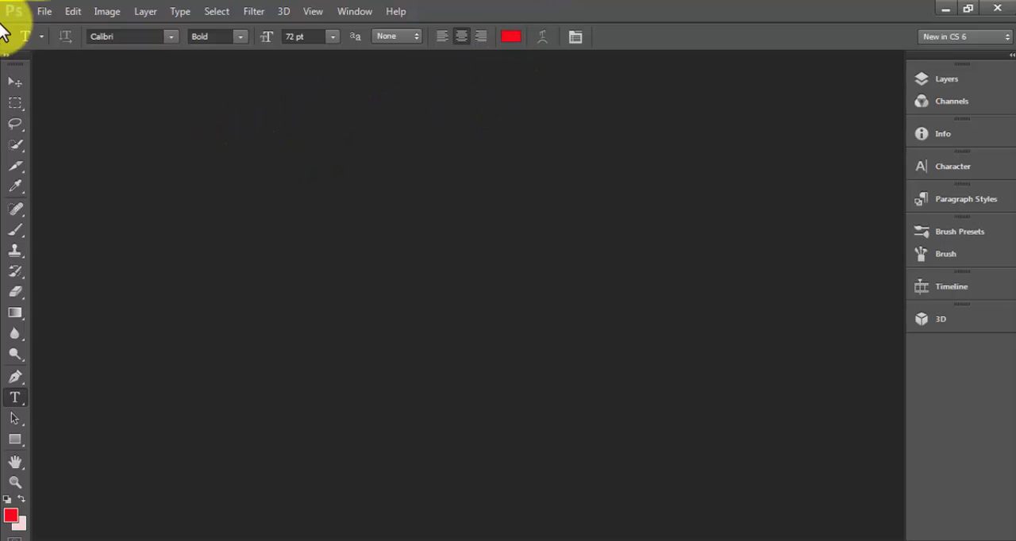
# - Create a 16-bit RGB document named "youtube thumbnail", 1280 × 720 pixels at 250 pixels/inch with a white background
pyautogui.click(44, 11)
pyautogui.click(53, 30)
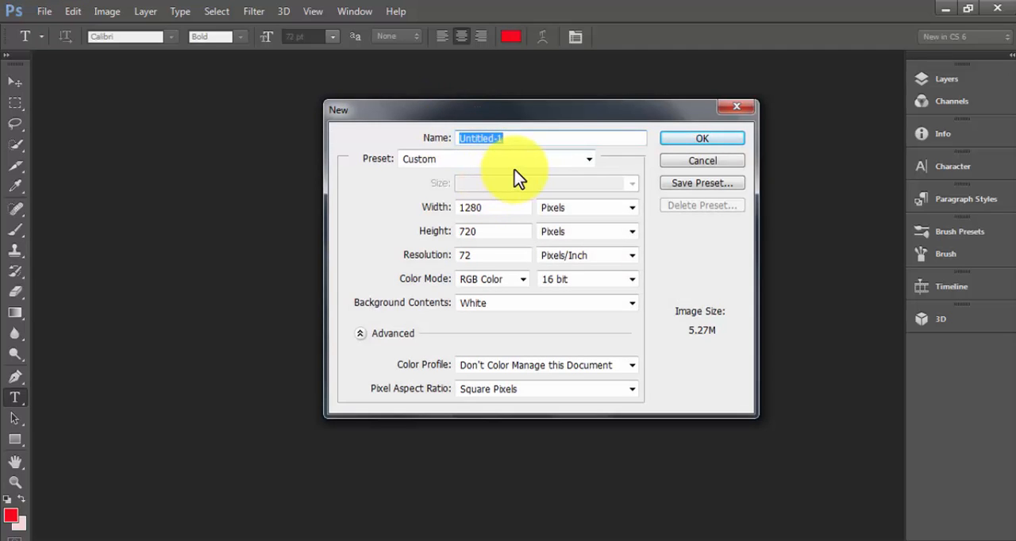
pyautogui.click(518, 141)
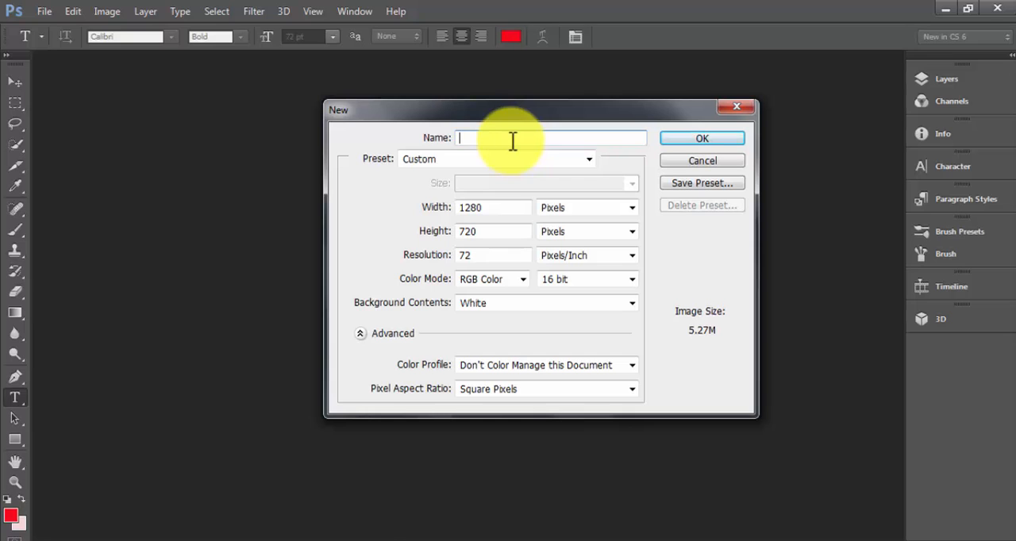
pyautogui.write('youtube thumbnail')
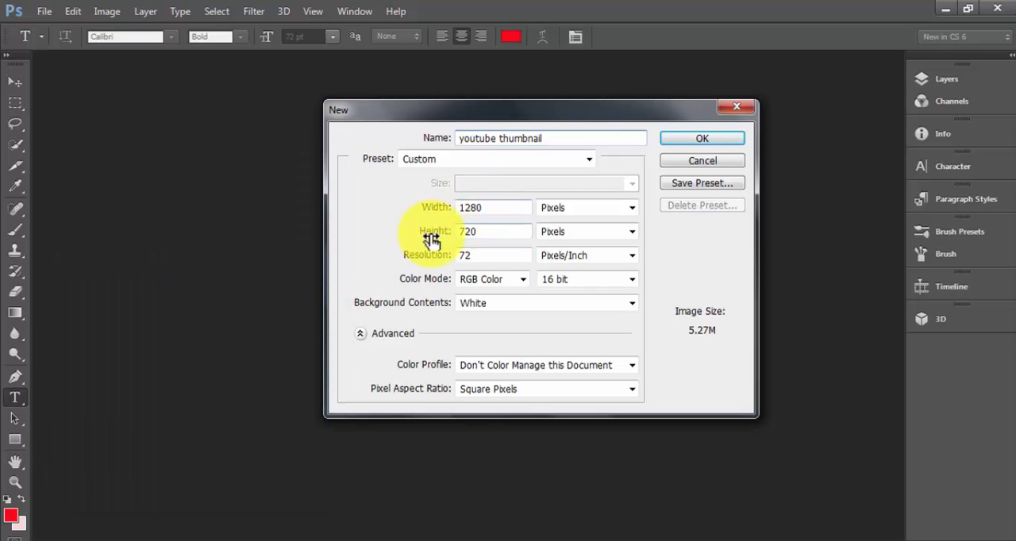
pyautogui.doubleClick(477, 255)
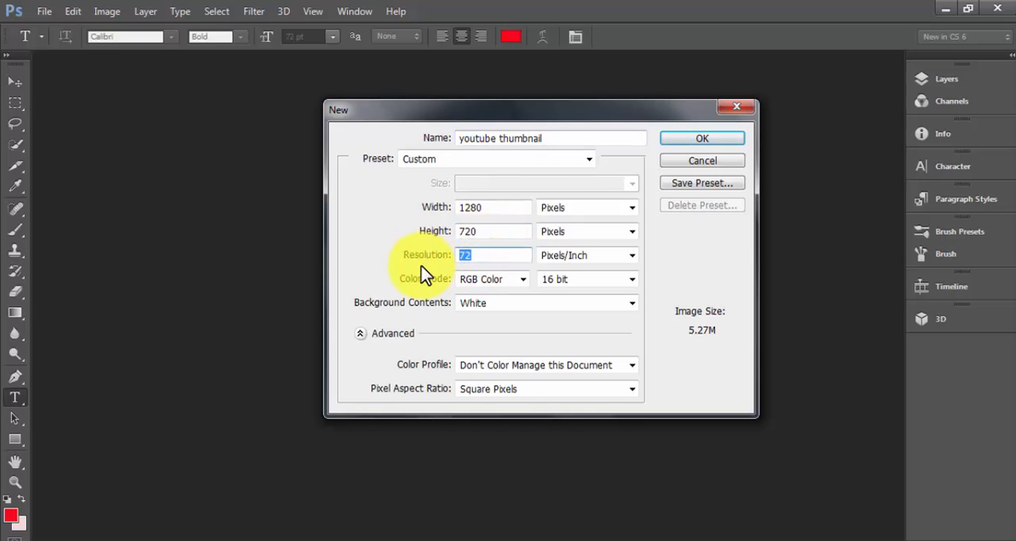
pyautogui.write('250')
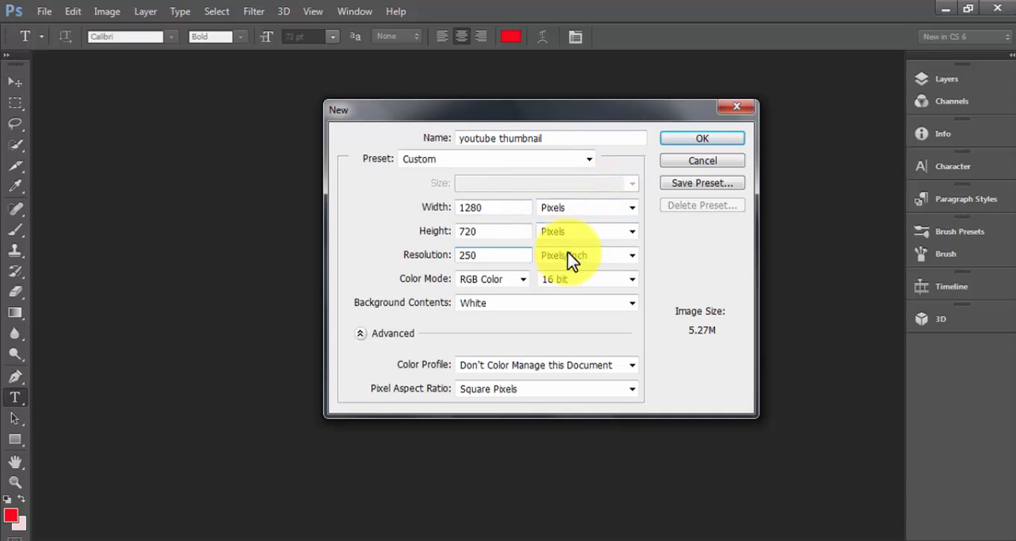
pyautogui.click(616, 280)
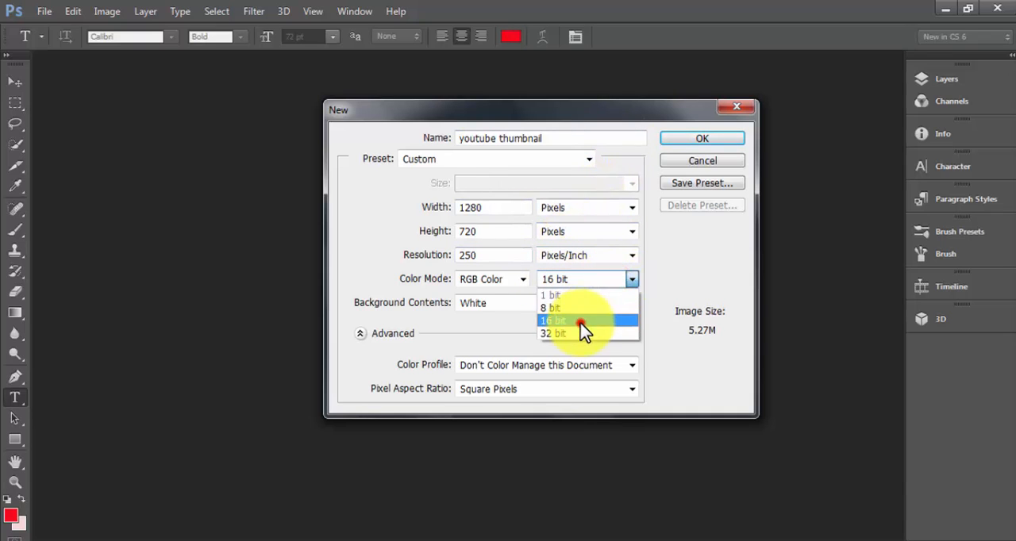
pyautogui.click(583, 322)
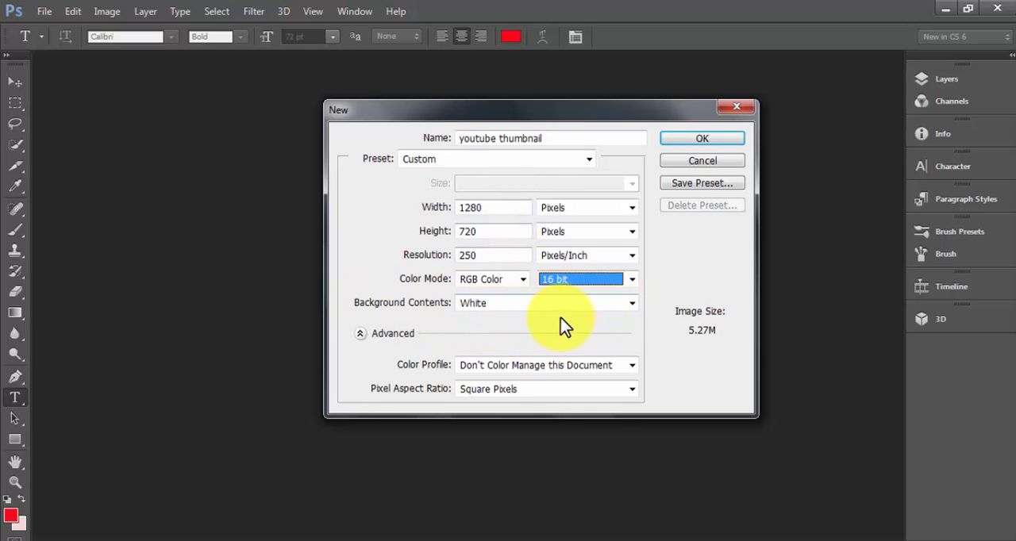
pyautogui.click(719, 139)
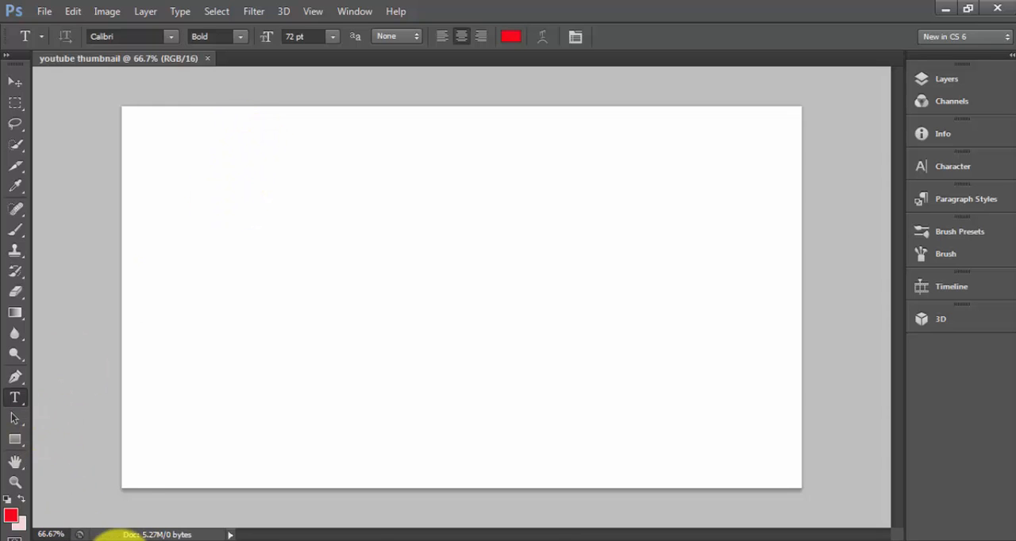
# - Switch to Chrome and search Google Images for "youtube logo"
pyautogui.click(127, 537)
pyautogui.click(183, 101)
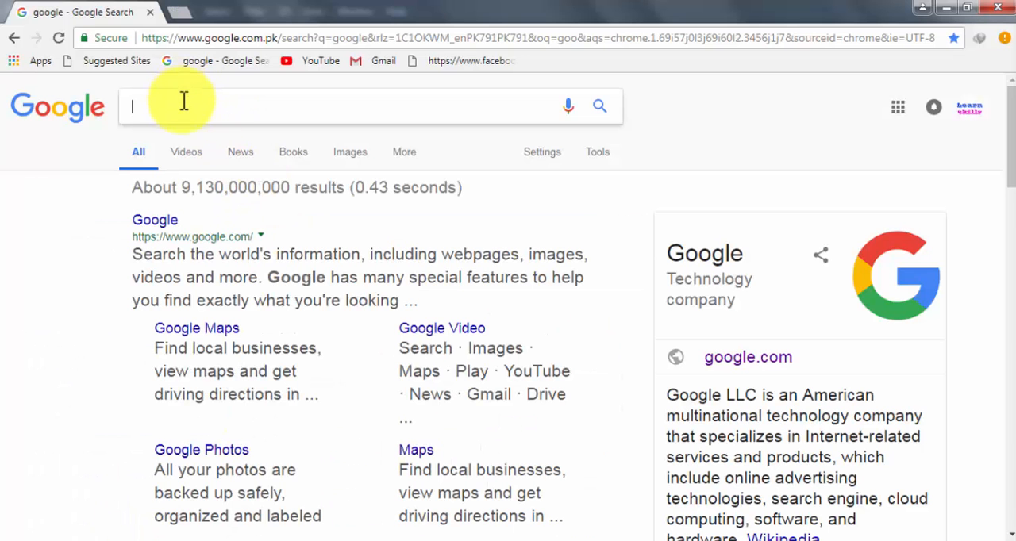
pyautogui.write('youtub')
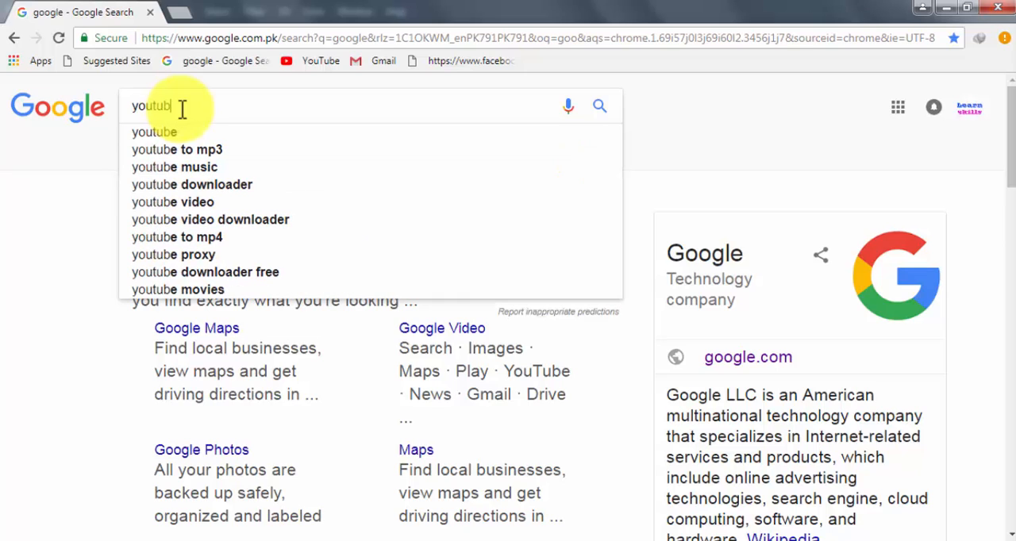
pyautogui.write('e ')
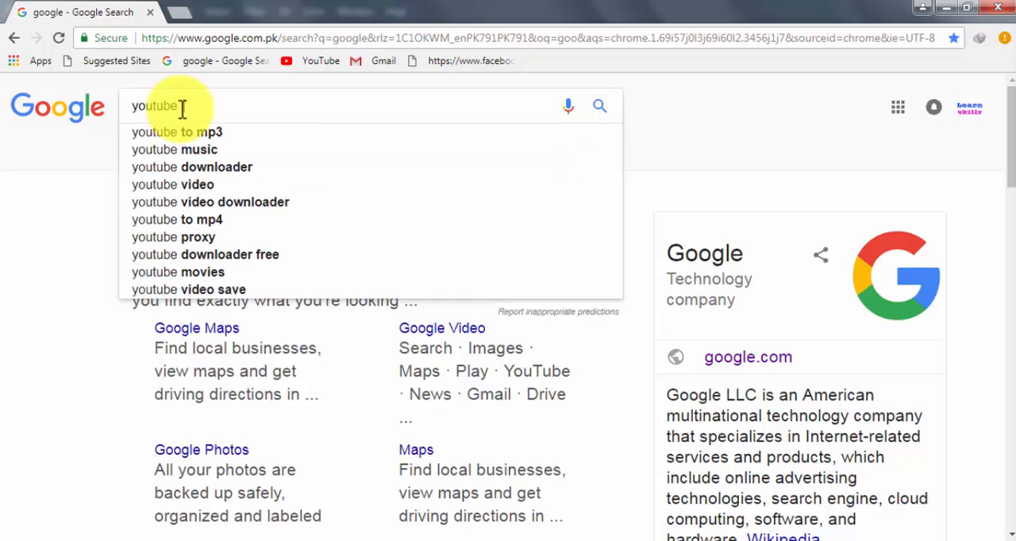
pyautogui.write('logo')
pyautogui.press('Return')
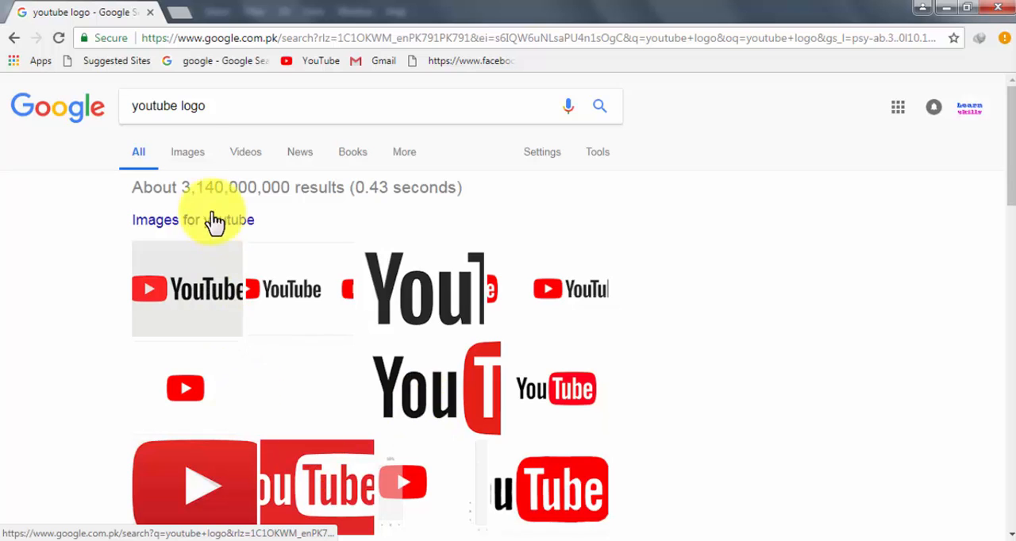
pyautogui.click(182, 151)
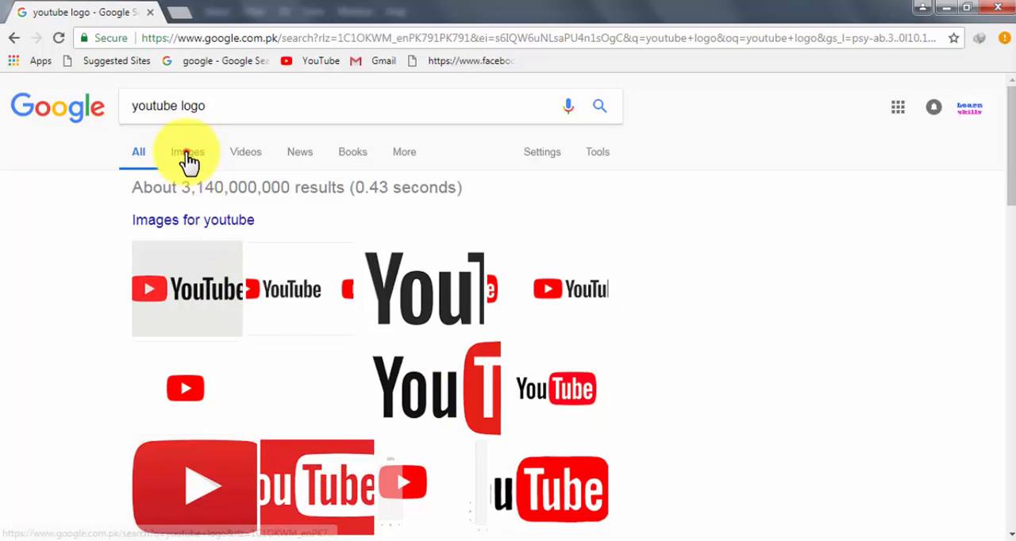
pyautogui.click(187, 158)
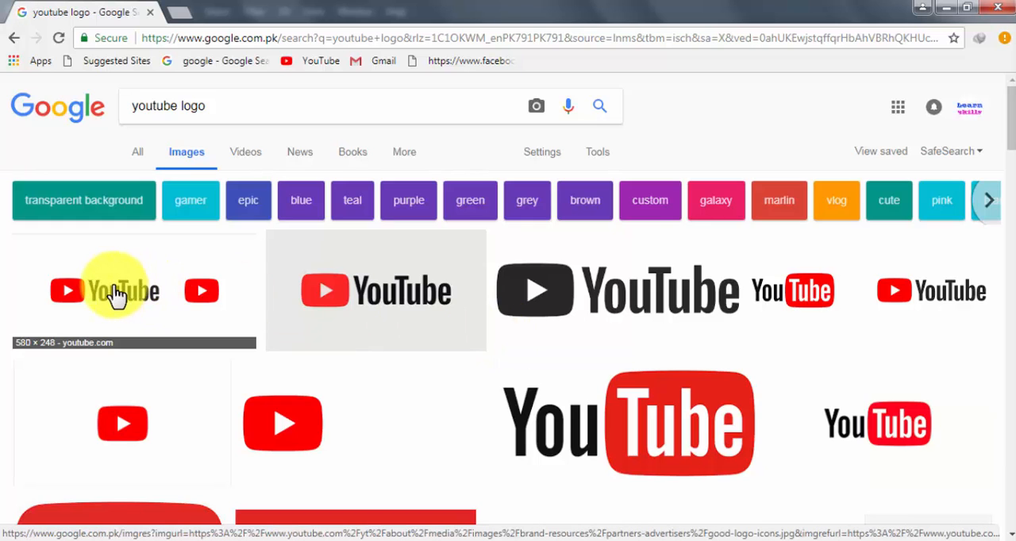
# - Save the 2000 × 857 YouTube logo from Wikimedia Commons to the Desktop as 2000px-YouTube_Logo.svg.png
pyautogui.click(641, 430)
pyautogui.rightClick(320, 294)
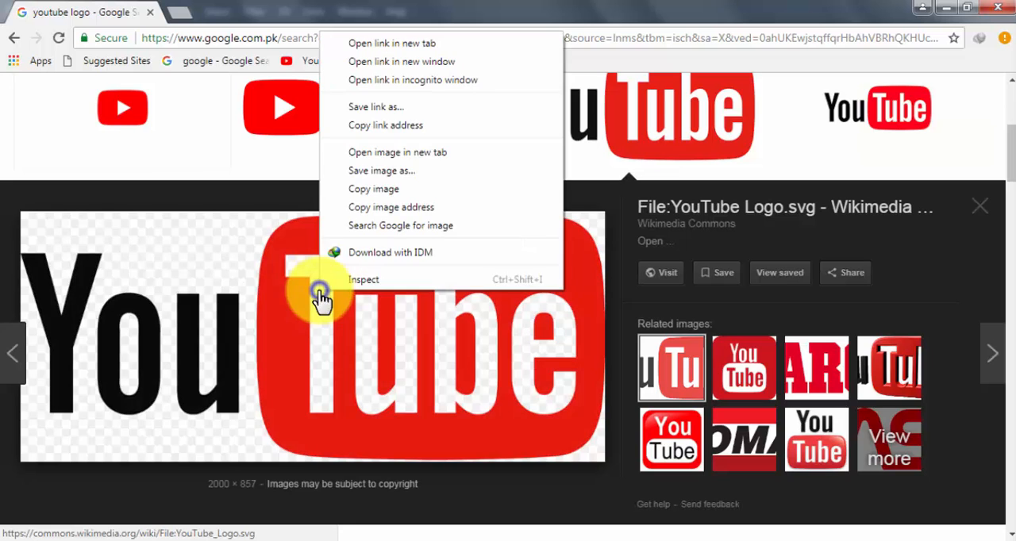
pyautogui.click(389, 170)
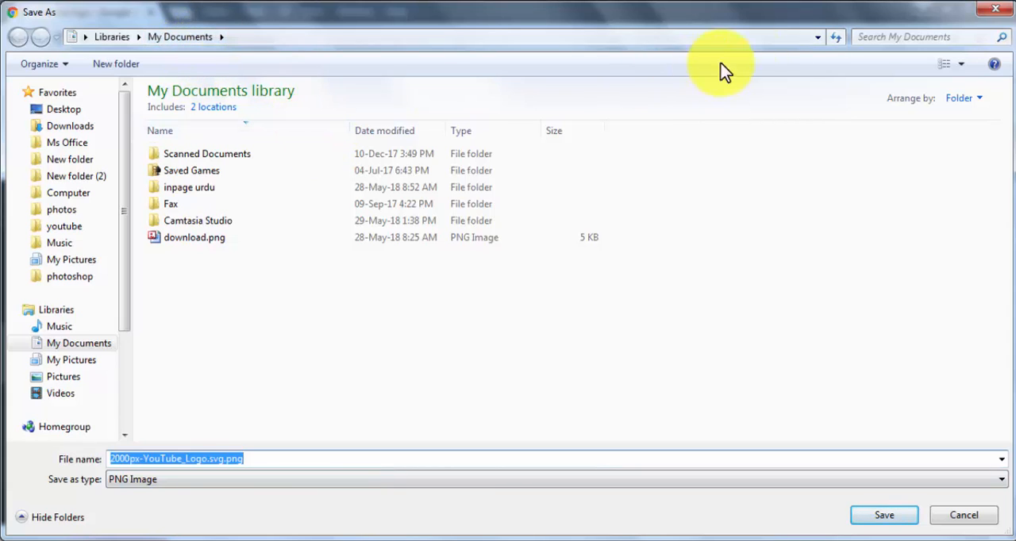
pyautogui.click(813, 37)
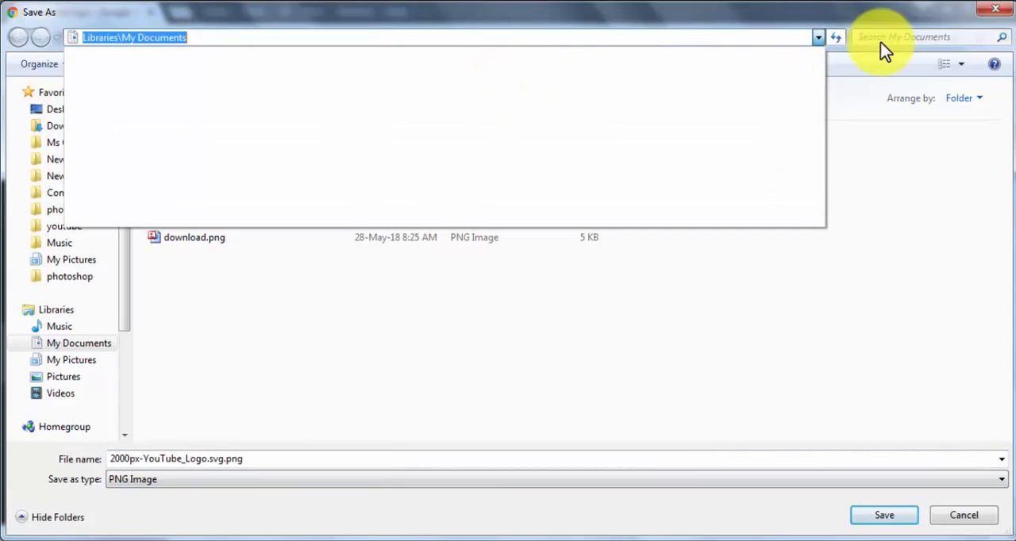
pyautogui.click(820, 38)
pyautogui.click(820, 38)
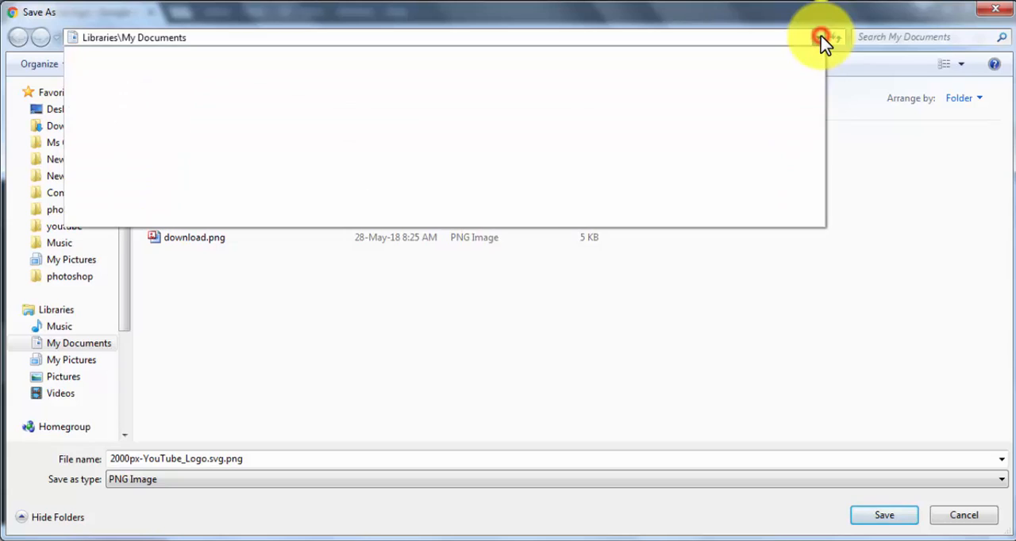
pyautogui.click(820, 38)
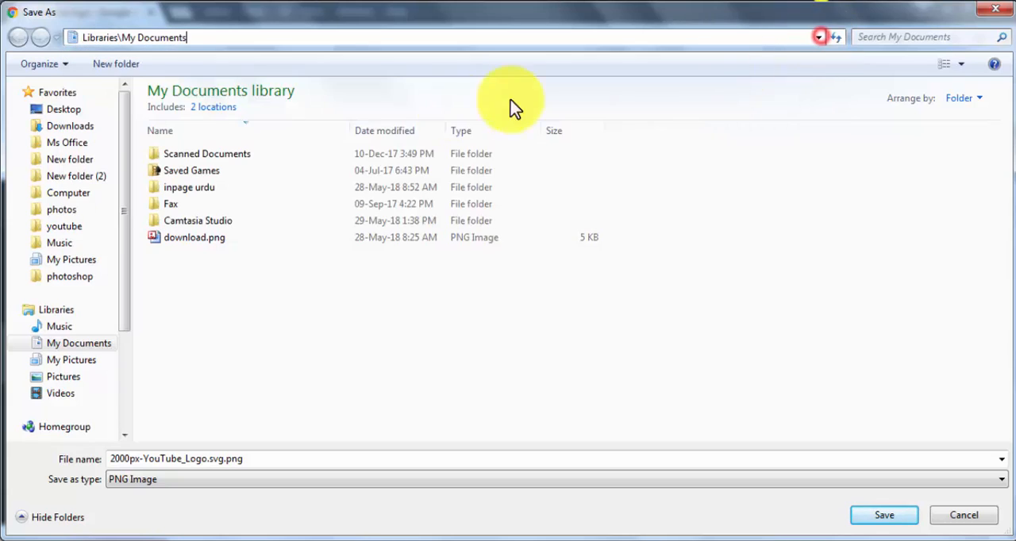
pyautogui.click(75, 109)
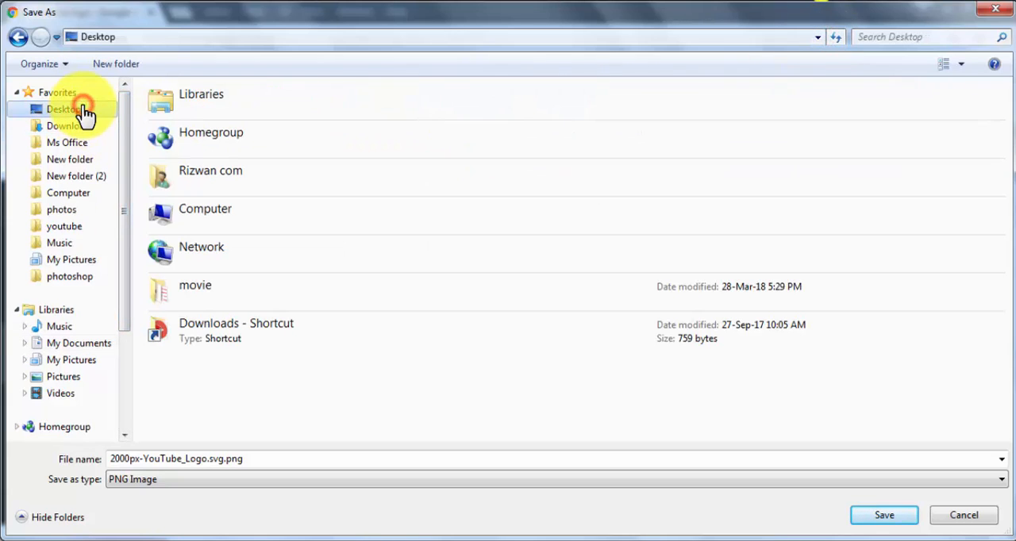
pyautogui.click(886, 517)
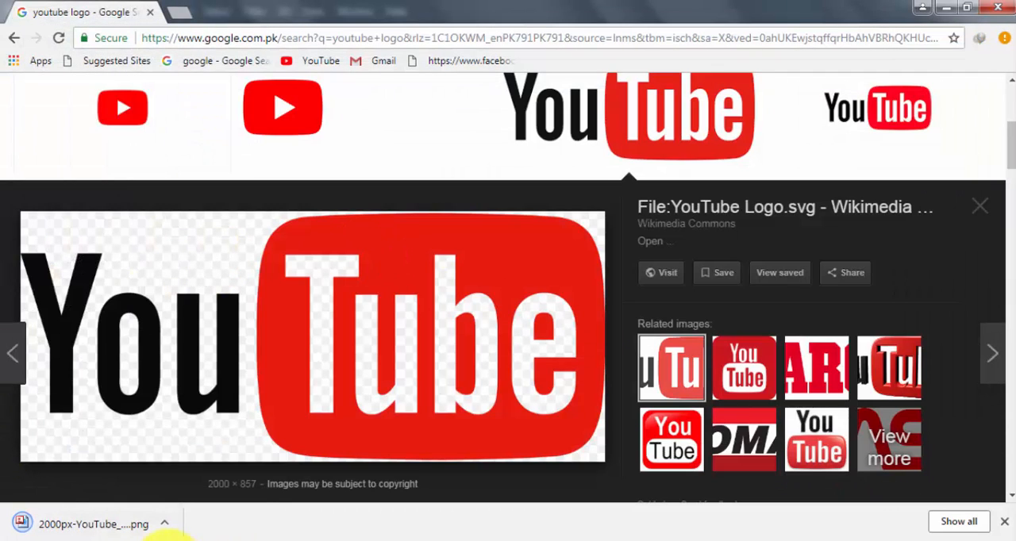
# - Return to Photoshop and open 2000px-YouTube_Logo.svg.png from the Desktop
pyautogui.click(140, 528)
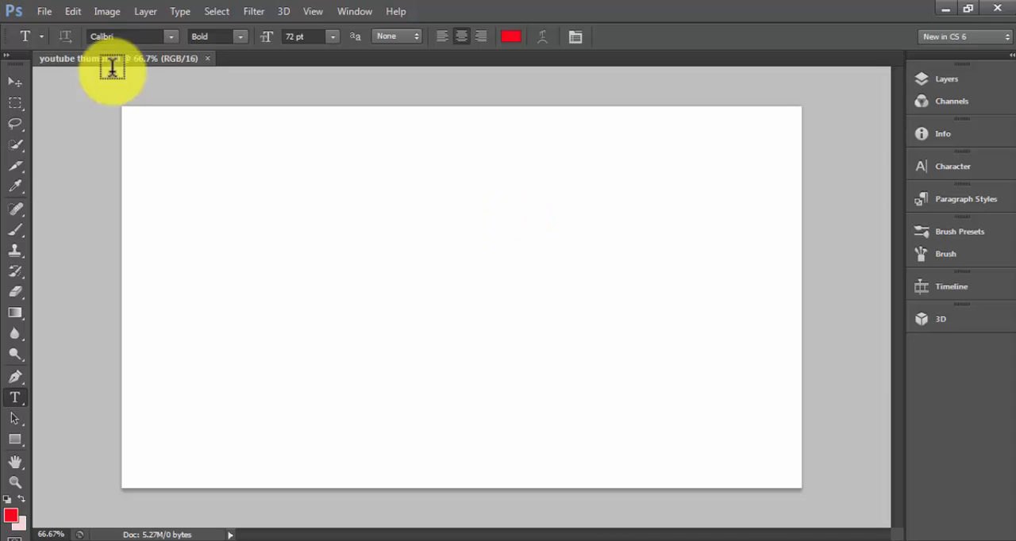
pyautogui.click(43, 11)
pyautogui.click(62, 46)
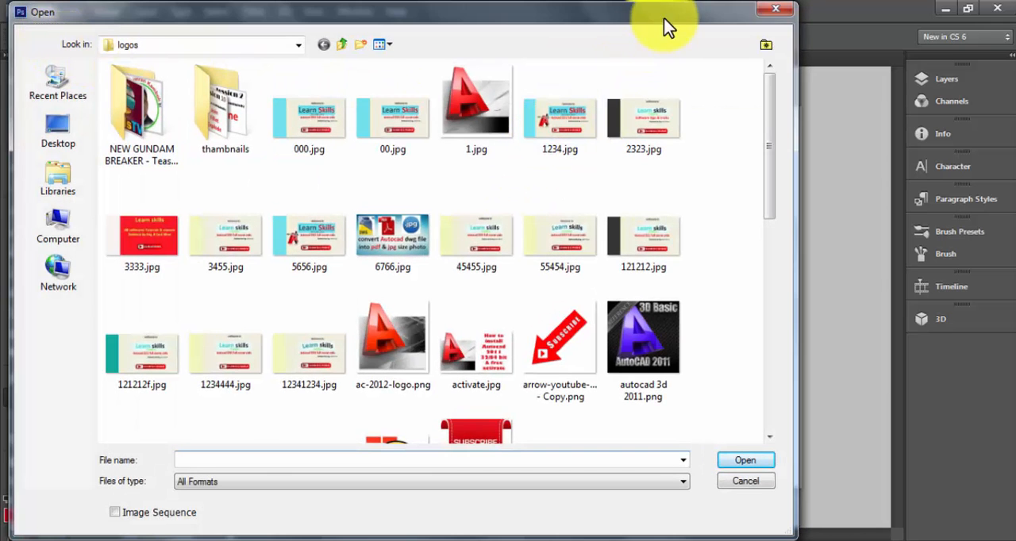
pyautogui.click(298, 45)
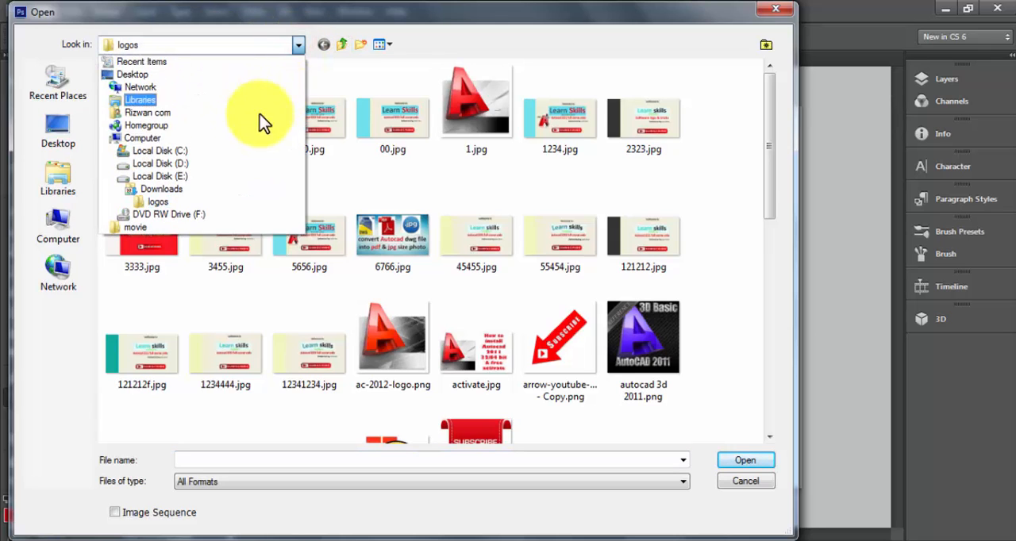
pyautogui.click(155, 73)
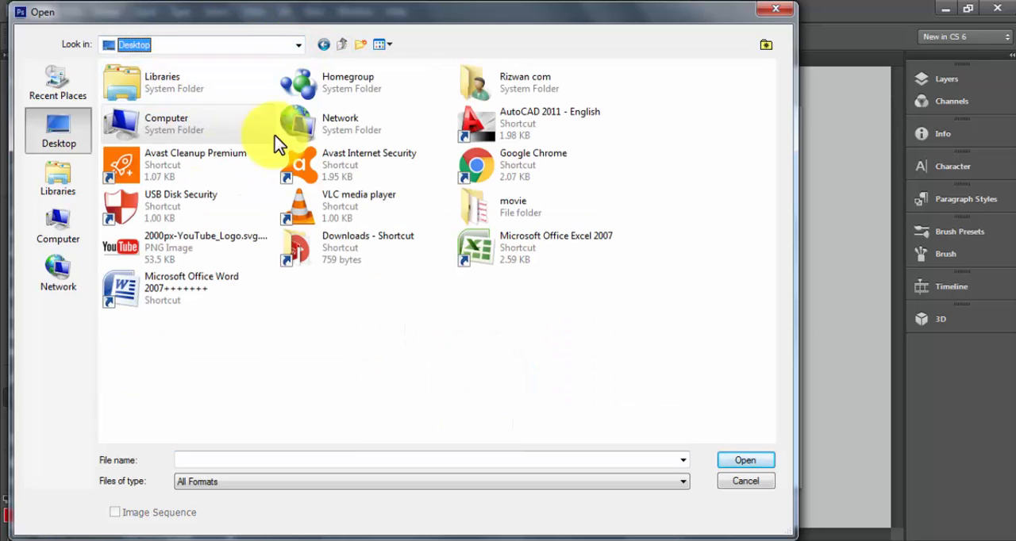
pyautogui.click(195, 242)
pyautogui.click(749, 461)
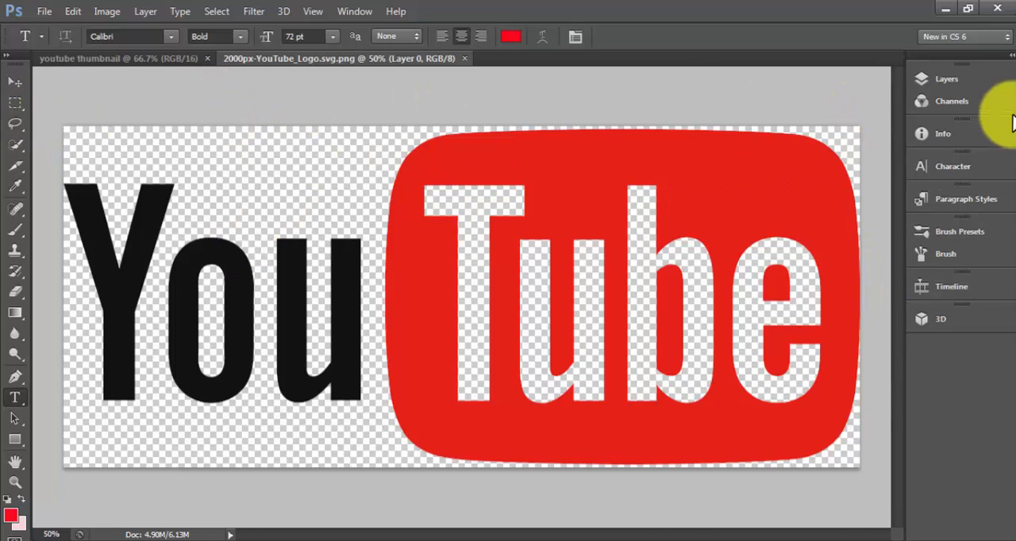
# - Copy the logo layer into the youtube thumbnail document with the Move tool
pyautogui.click(959, 77)
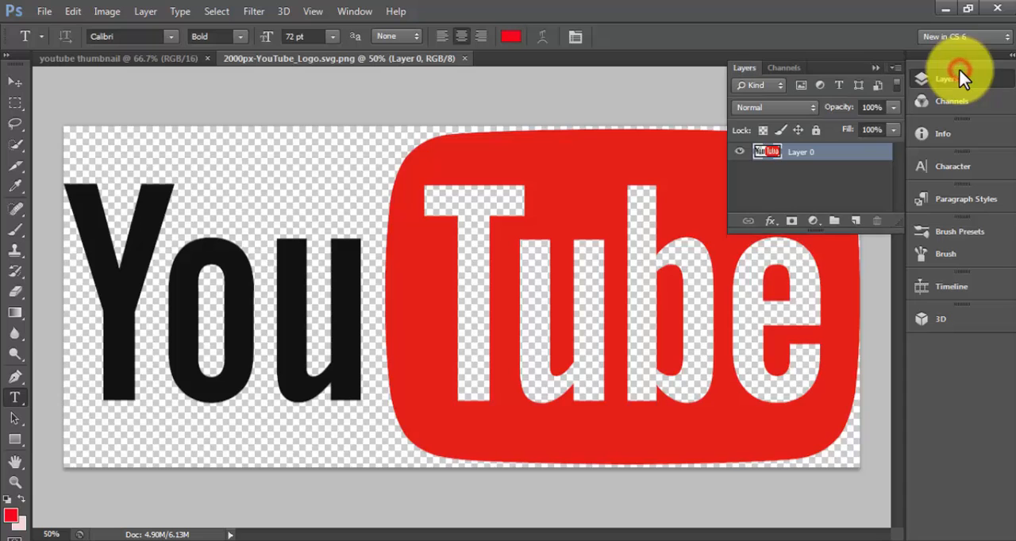
pyautogui.click(15, 82)
pyautogui.moveTo(394, 185); pyautogui.dragTo(158, 74)
pyautogui.moveTo(320, 225); pyautogui.dragTo(441, 302)
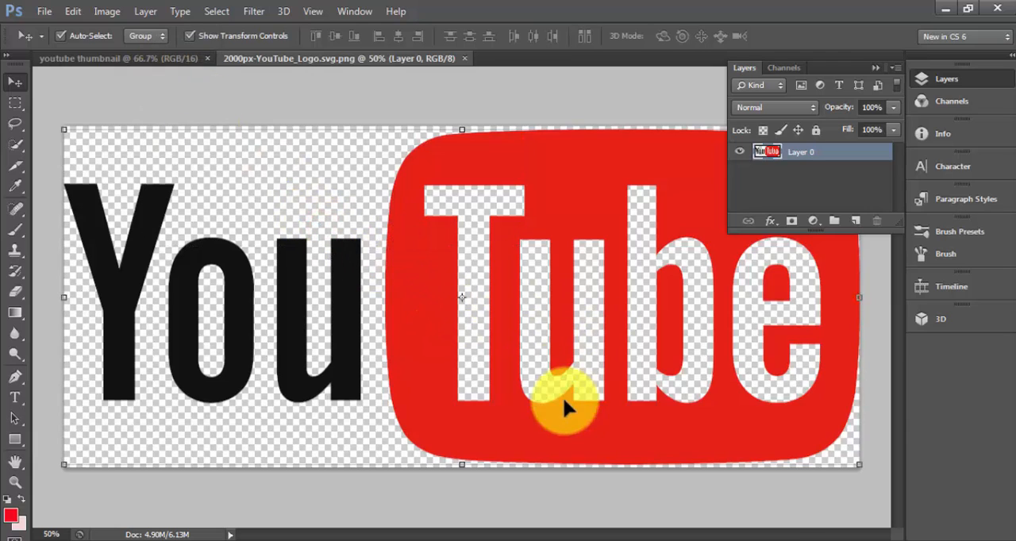
pyautogui.click(818, 154)
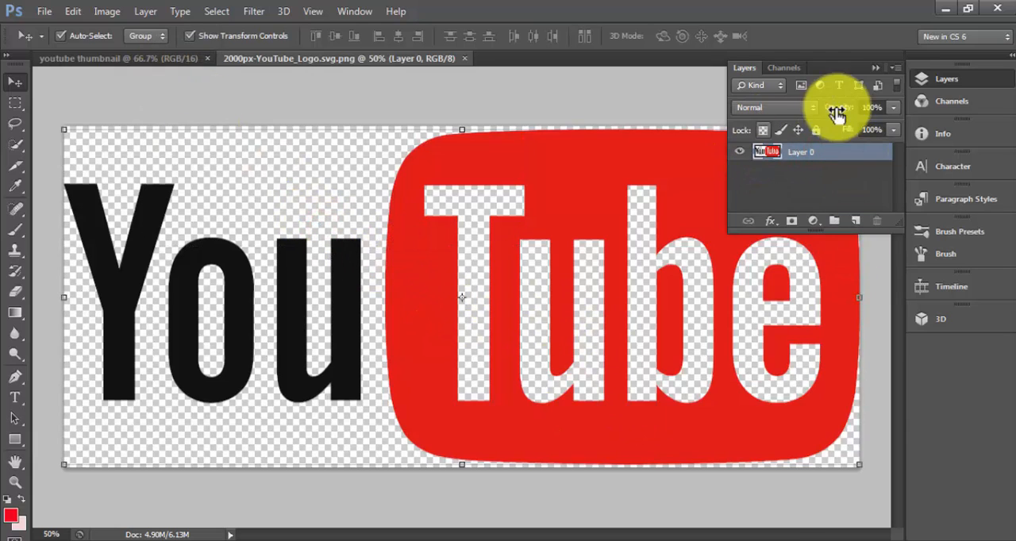
pyautogui.click(872, 68)
pyautogui.moveTo(680, 318); pyautogui.dragTo(465, 267)
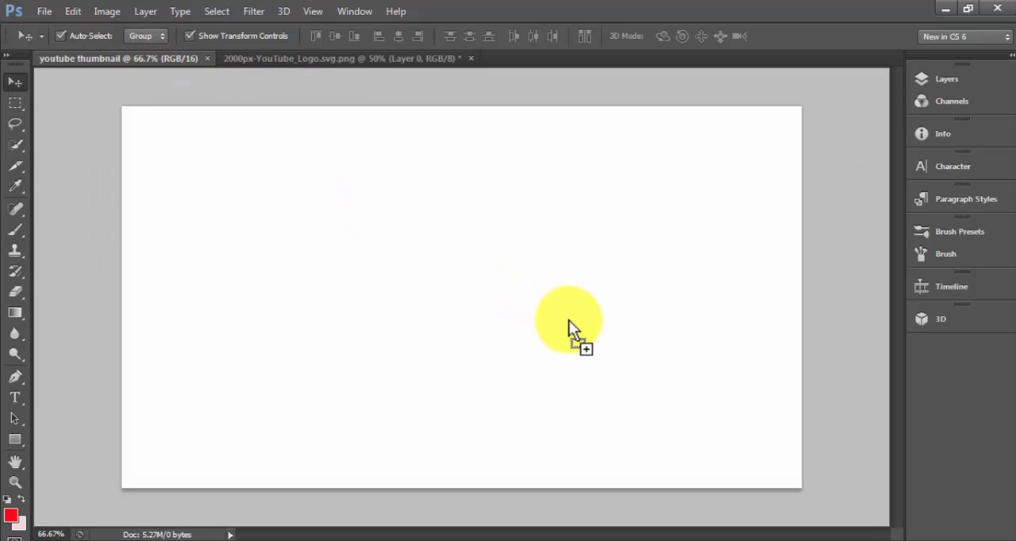
pyautogui.moveTo(569, 319); pyautogui.dragTo(568, 320)
pyautogui.click(502, 236)
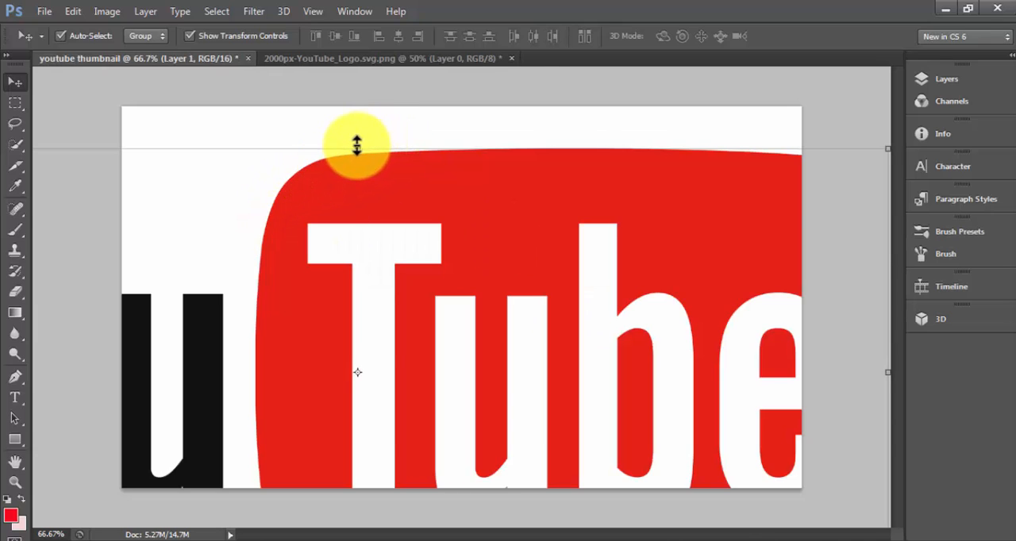
# - Scale the YouTube logo down to about 30% and position it in the left half of the canvas
pyautogui.moveTo(357, 148); pyautogui.dragTo(369, 294)
pyautogui.moveTo(555, 290); pyautogui.dragTo(512, 100)
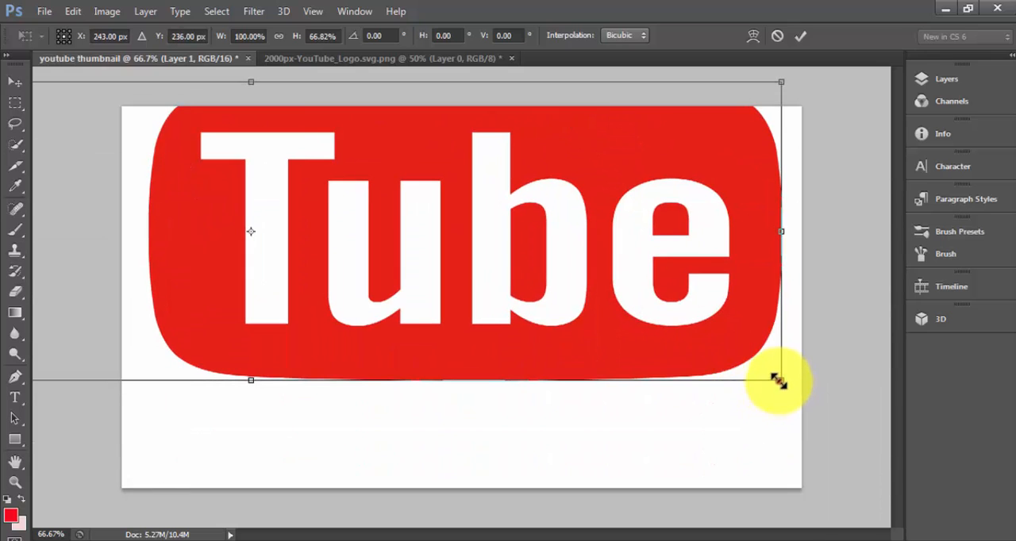
pyautogui.moveTo(777, 381); pyautogui.dragTo(165, 257)
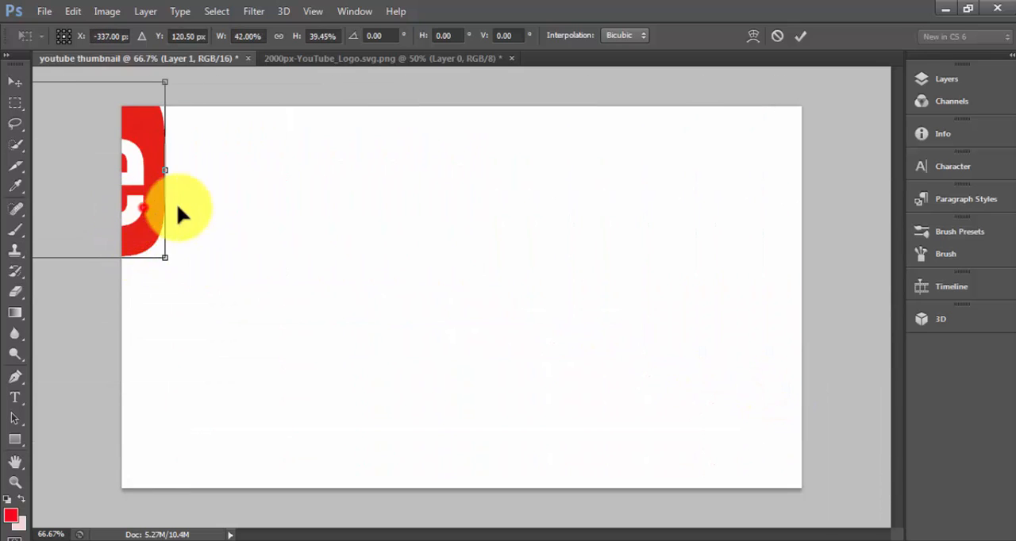
pyautogui.moveTo(177, 211); pyautogui.dragTo(554, 309)
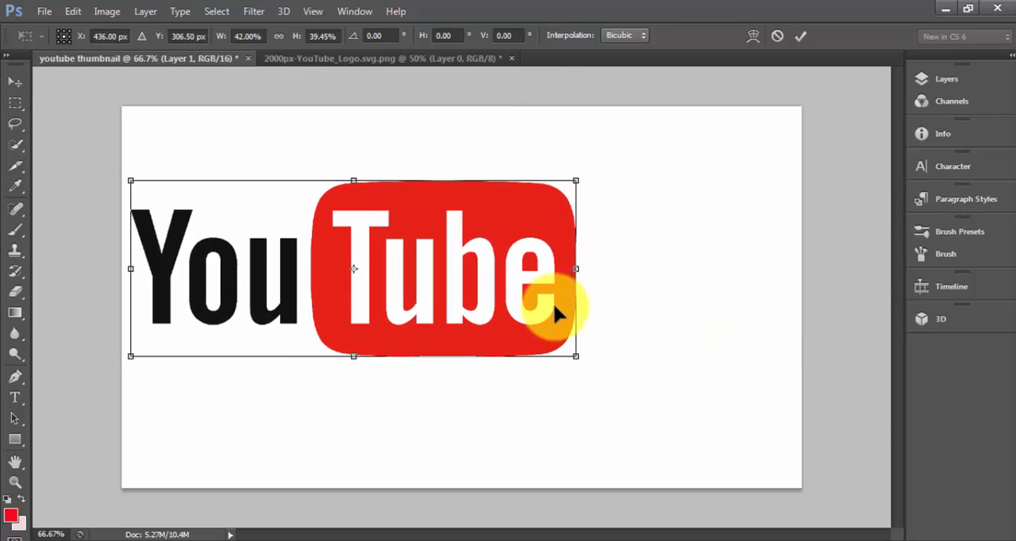
pyautogui.moveTo(575, 355); pyautogui.dragTo(449, 313)
pyautogui.moveTo(390, 263); pyautogui.dragTo(429, 271)
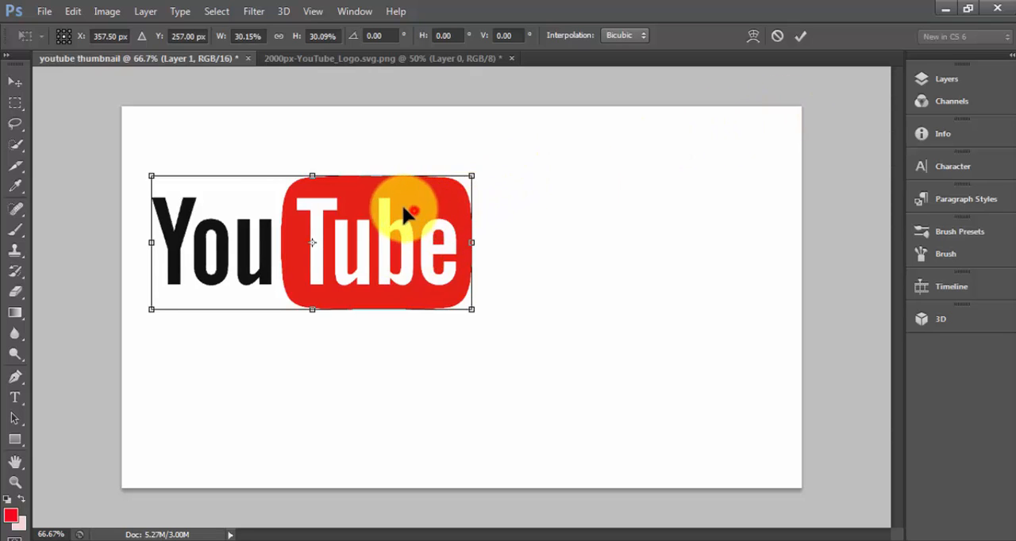
pyautogui.moveTo(406, 213)
pyautogui.mouseDown()
pyautogui.moveTo(386, 209)
pyautogui.moveTo(394, 223)
pyautogui.mouseUp()
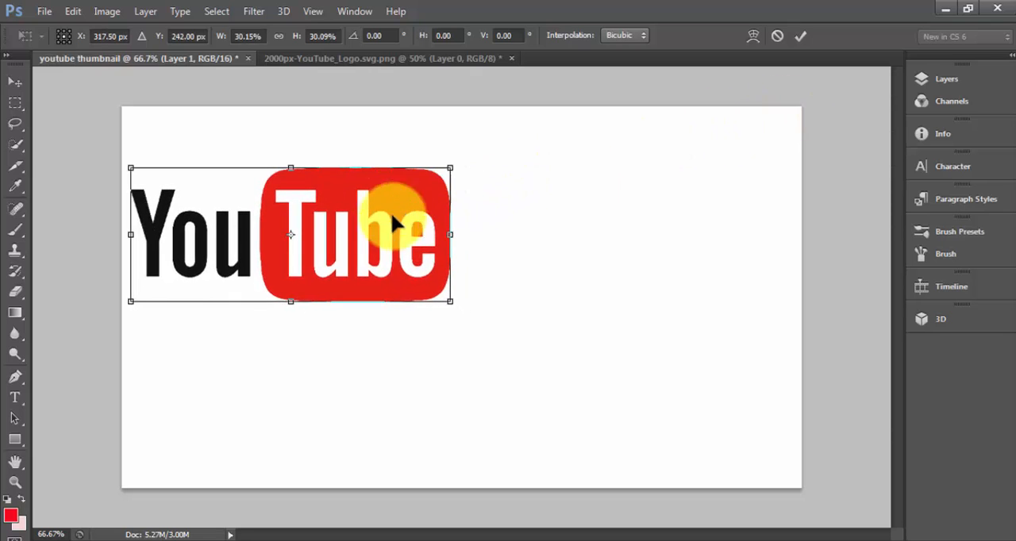
# - Stretch the logo to about 33% width and 51.5% height and apply the transform
pyautogui.moveTo(292, 303); pyautogui.dragTo(305, 381)
pyautogui.moveTo(452, 381); pyautogui.dragTo(480, 397)
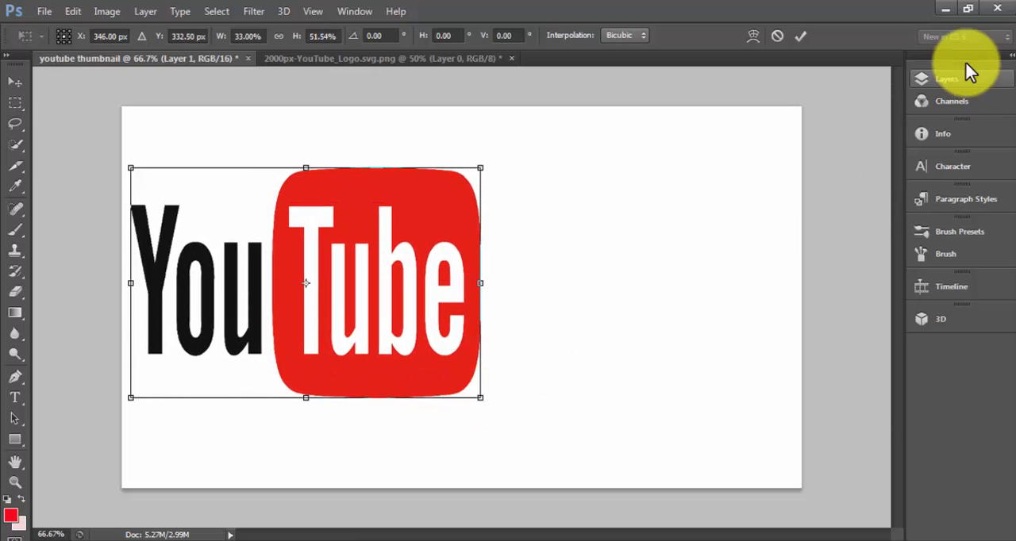
pyautogui.click(797, 36)
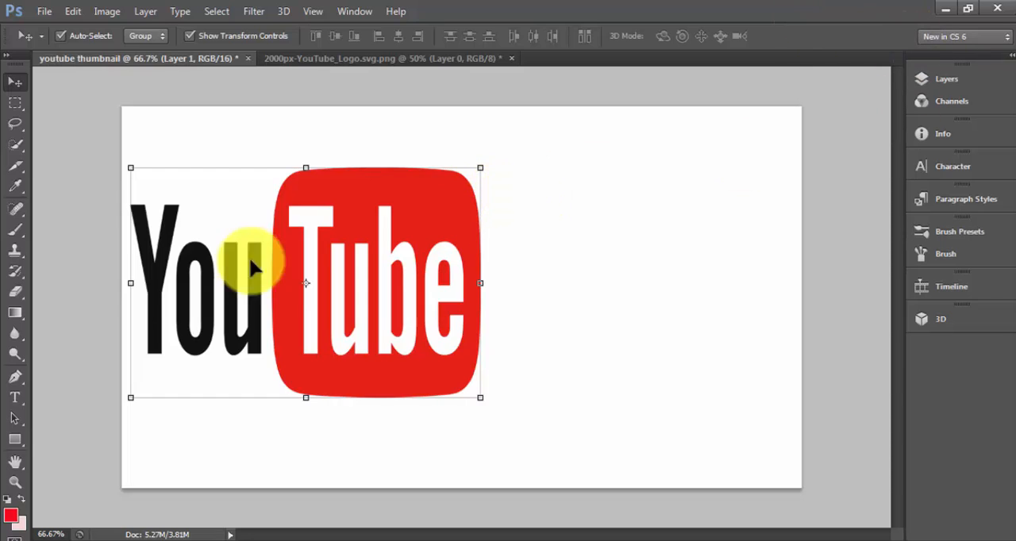
# - Create a paragraph text box filling the blank area beside the logo and set the font size to 36 pt
pyautogui.click(17, 399)
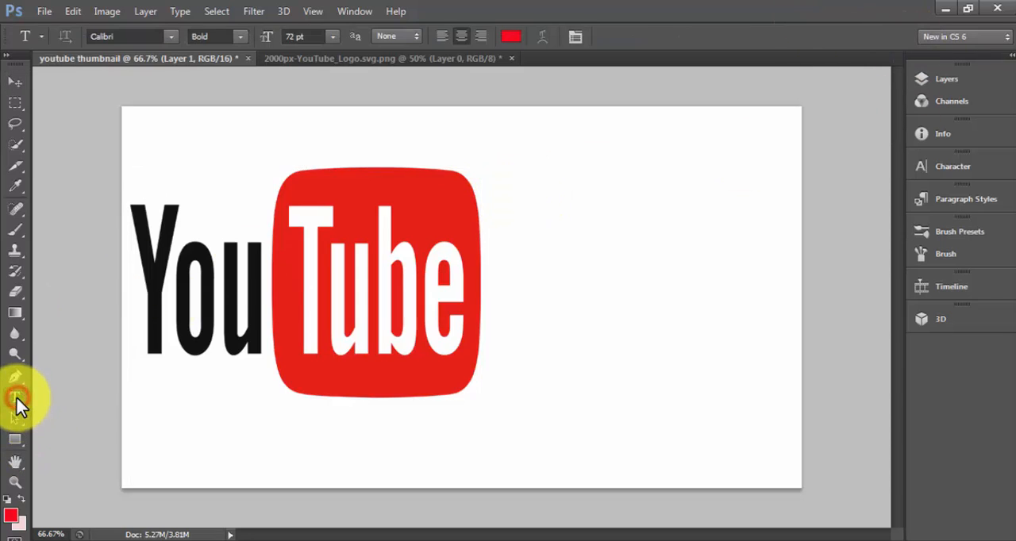
pyautogui.moveTo(489, 112); pyautogui.dragTo(790, 474)
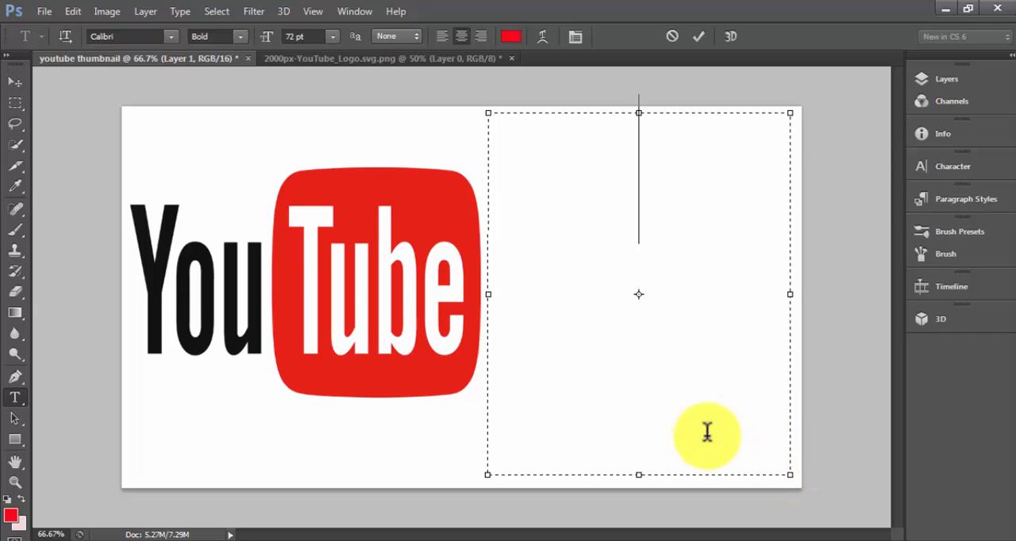
pyautogui.click(332, 35)
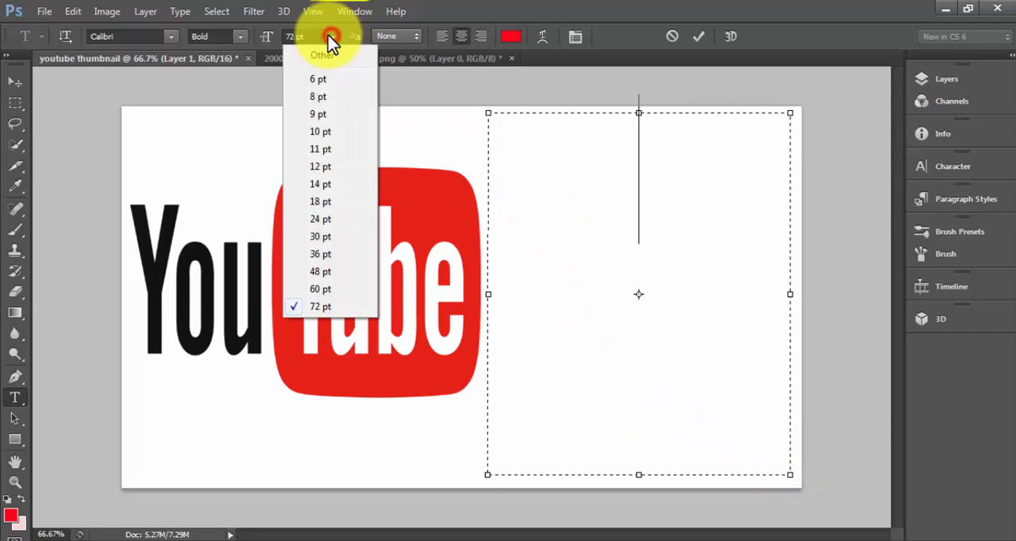
pyautogui.click(322, 255)
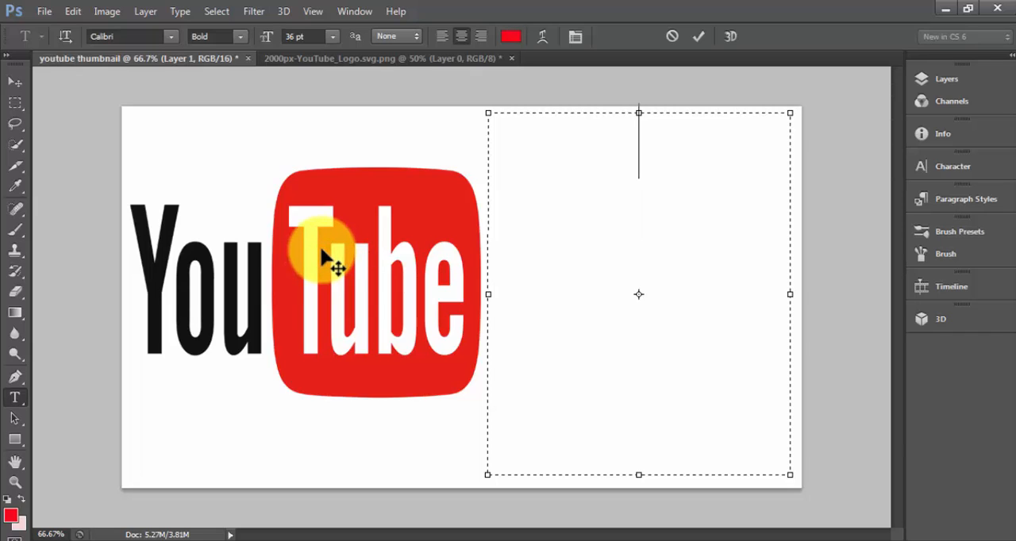
# - Enter the title text "how to make youtube thumbnail" in the text box
pyautogui.write('ho')
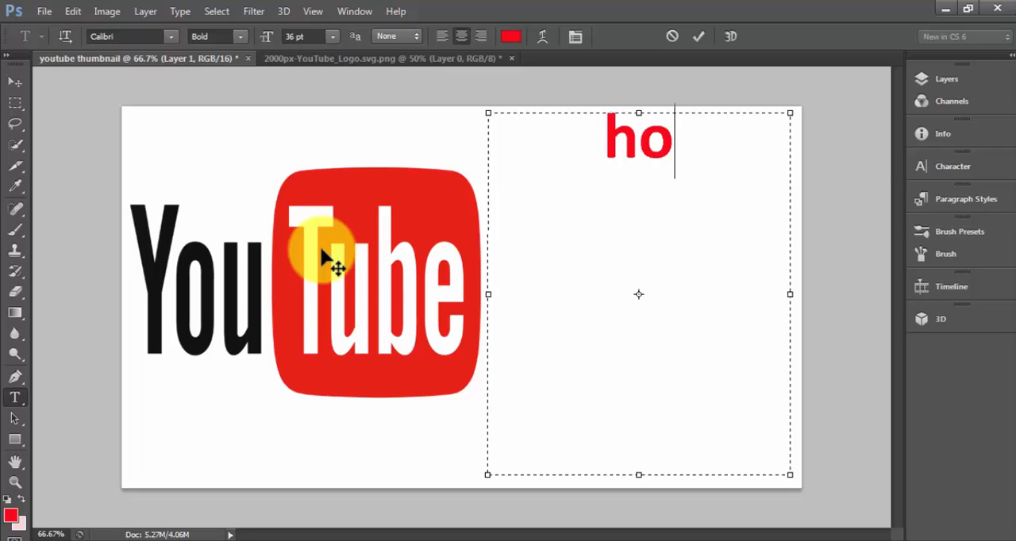
pyautogui.write('w')
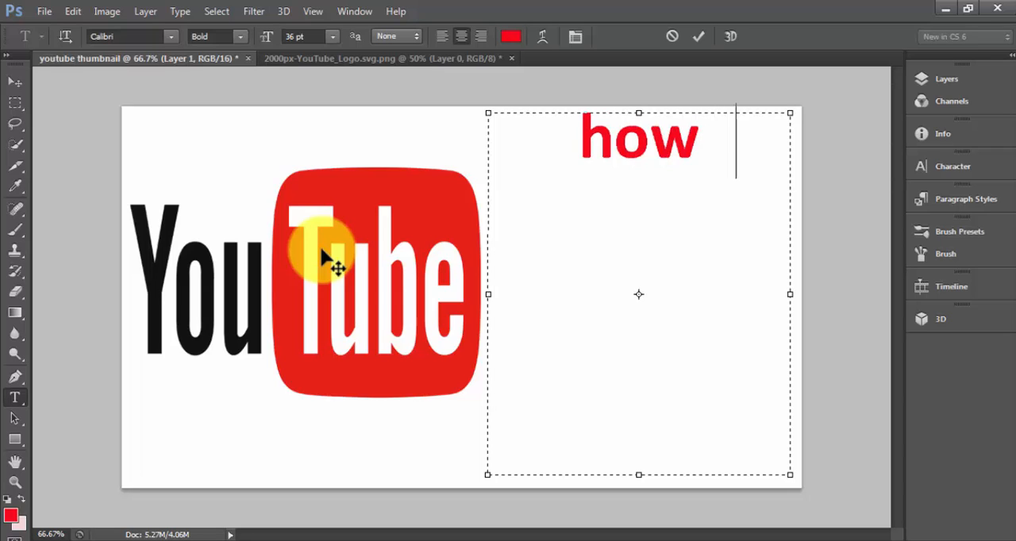
pyautogui.write(' to ')
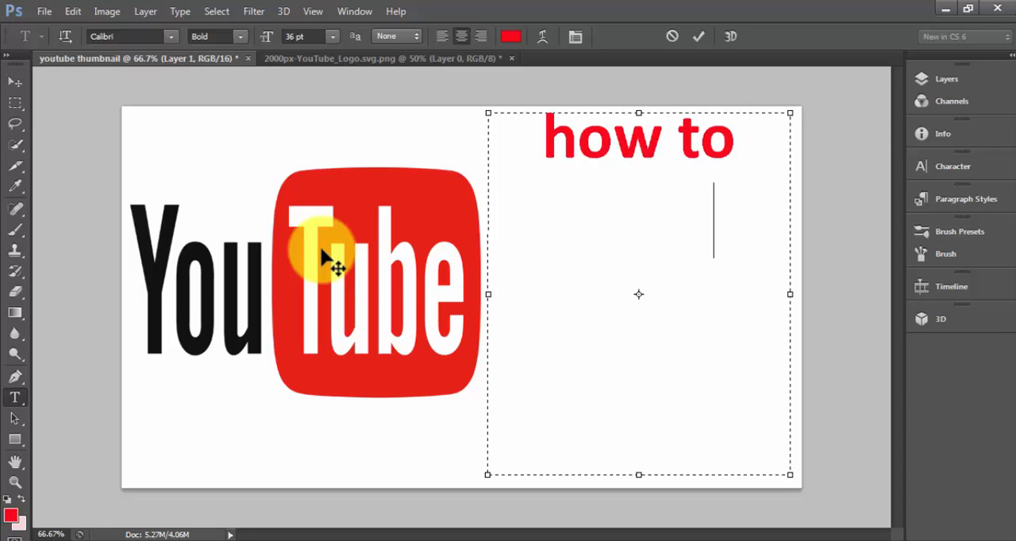
pyautogui.write('make y')
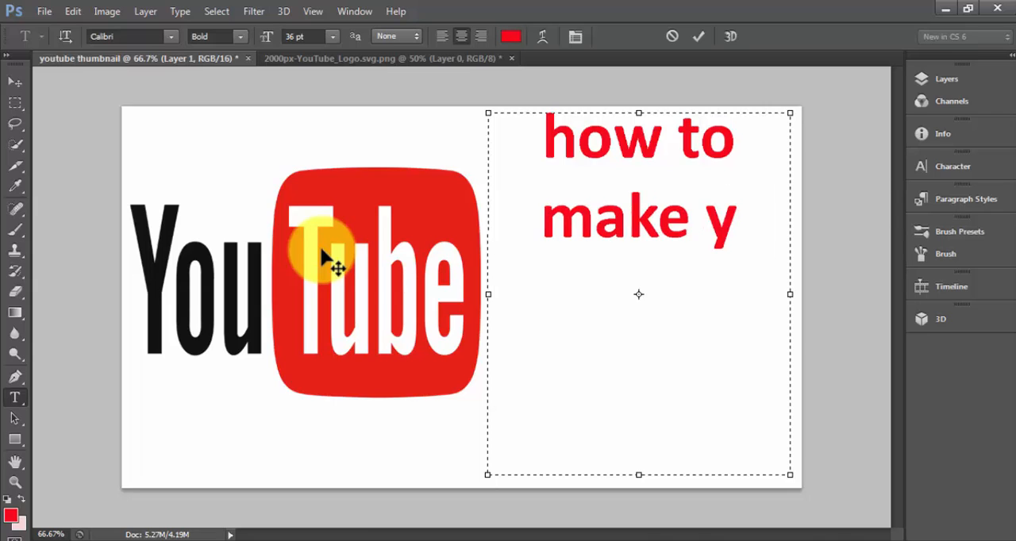
pyautogui.write('outube')
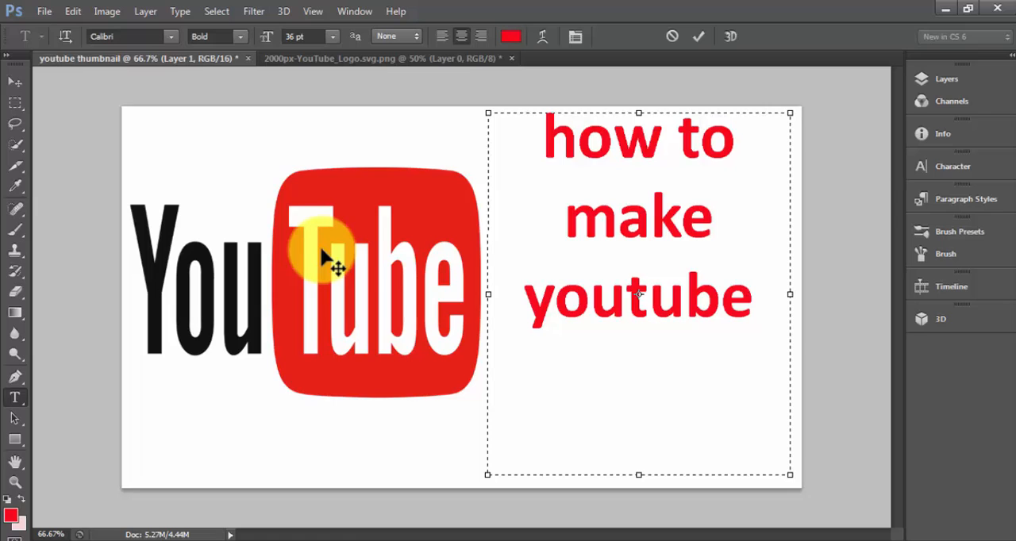
pyautogui.write(' thum')
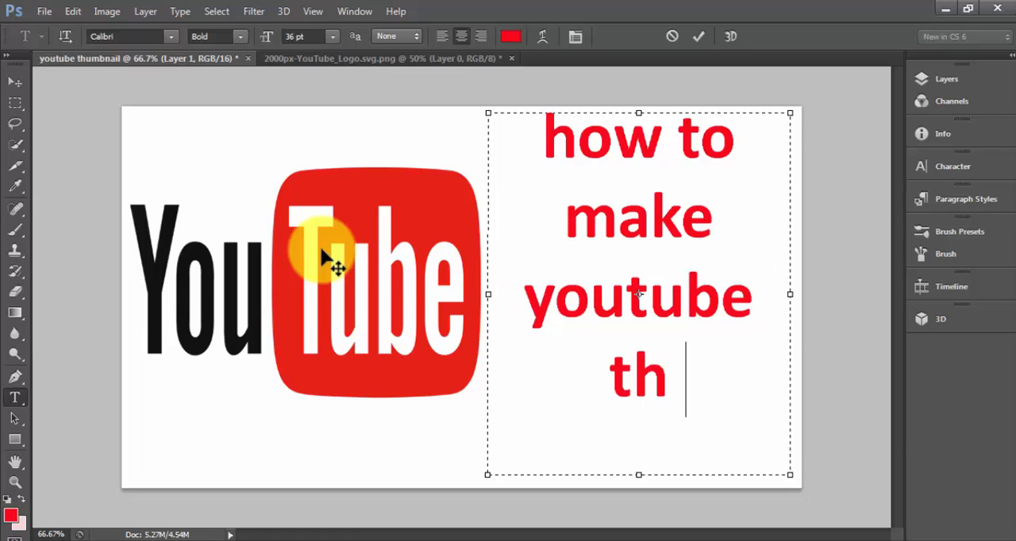
pyautogui.write('b')
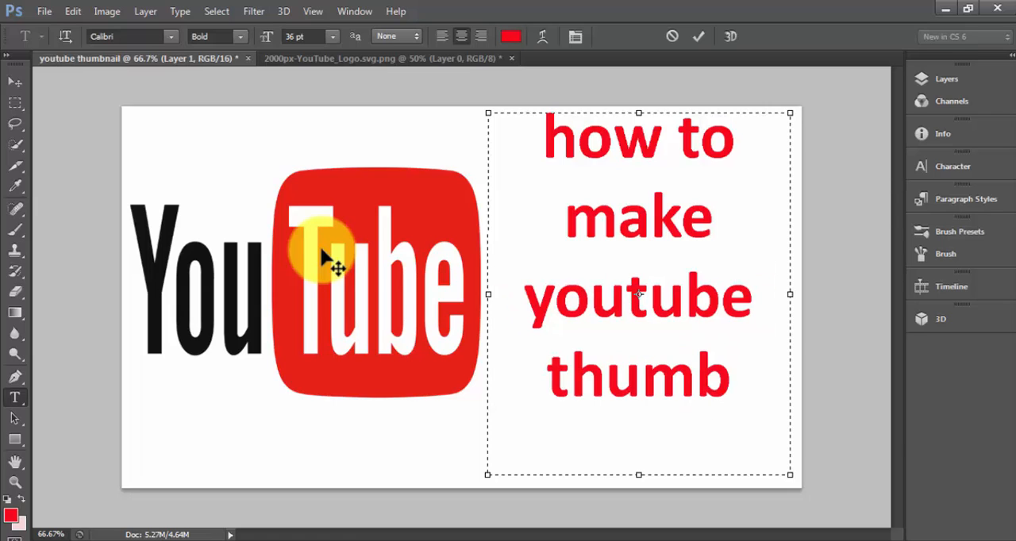
pyautogui.write('nail')
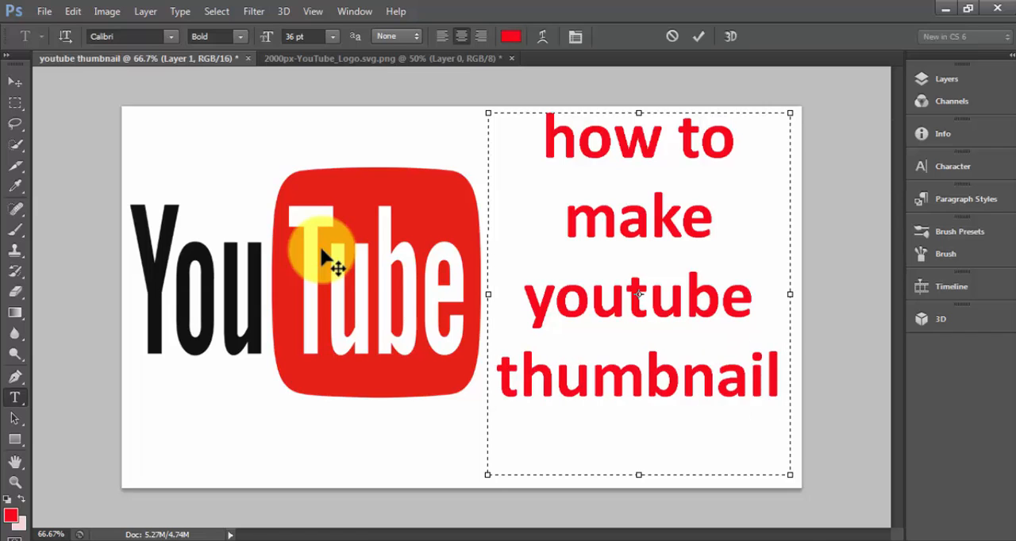
# - Capitalize the first letter of the title so it begins with "How", and commit the text
pyautogui.click(577, 143)
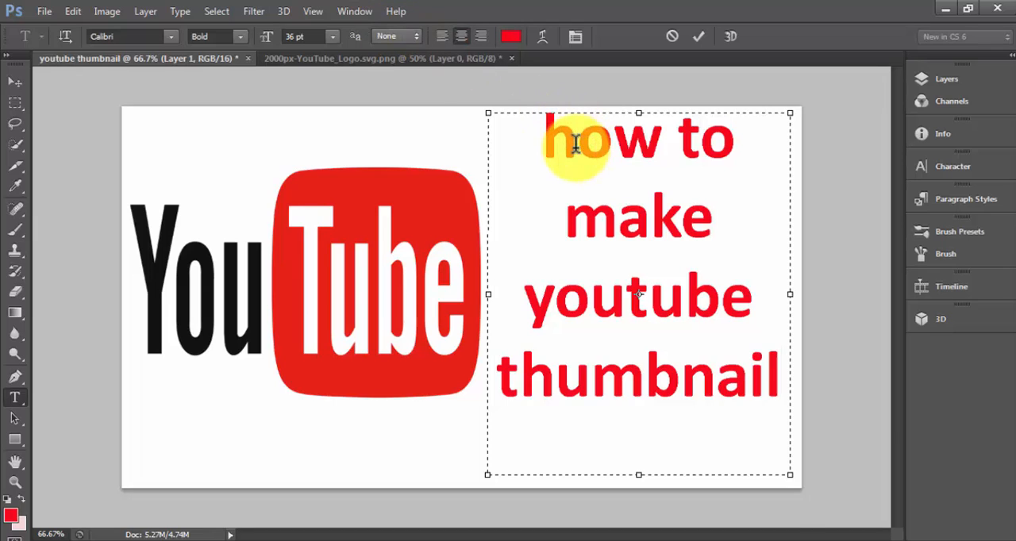
pyautogui.press('BackSpace')
pyautogui.write('H')
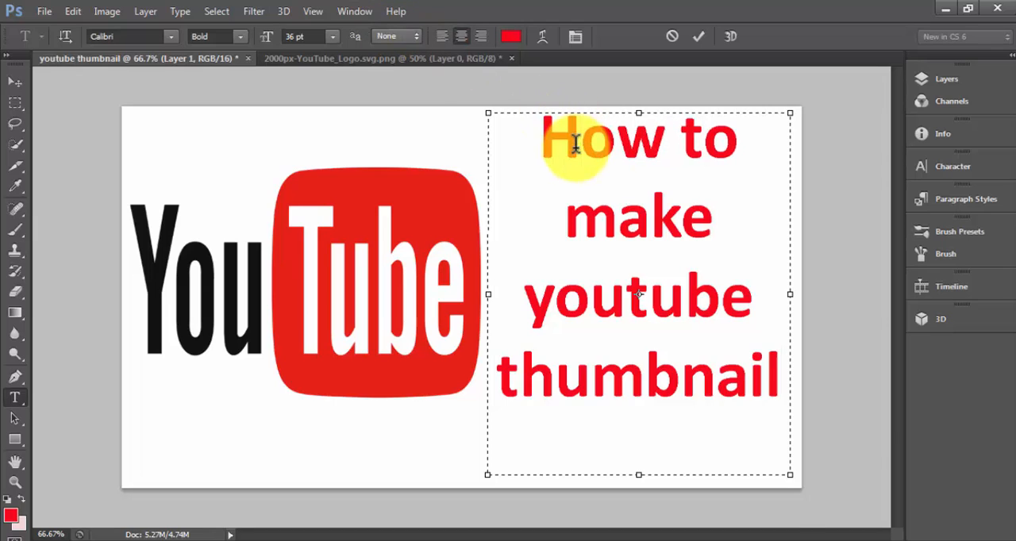
pyautogui.click(698, 36)
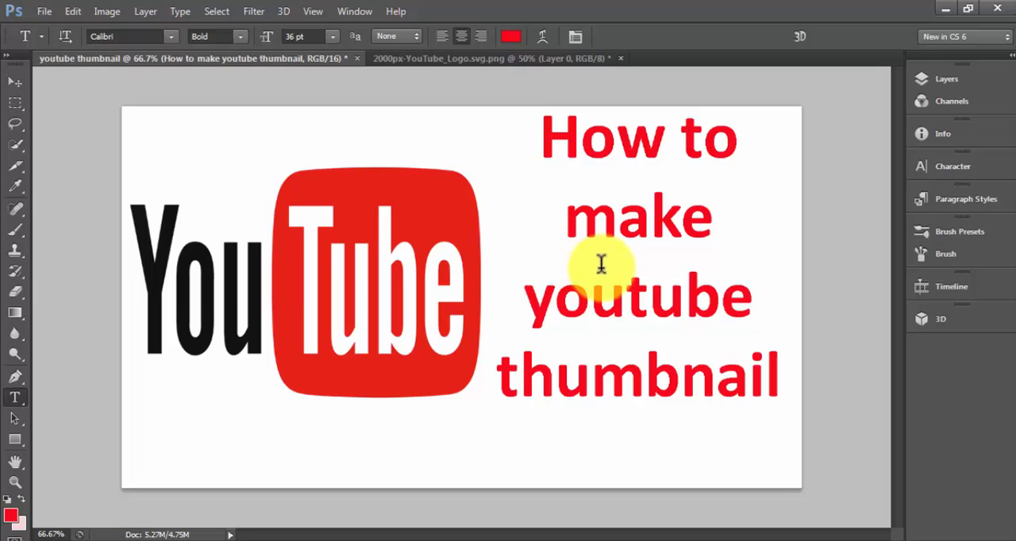
# - Save a JPEG copy to the Desktop as youtube thumbnail.jpg at quality 12 (Maximum) with the Baseline ("Standard") format
pyautogui.click(46, 11)
pyautogui.click(89, 190)
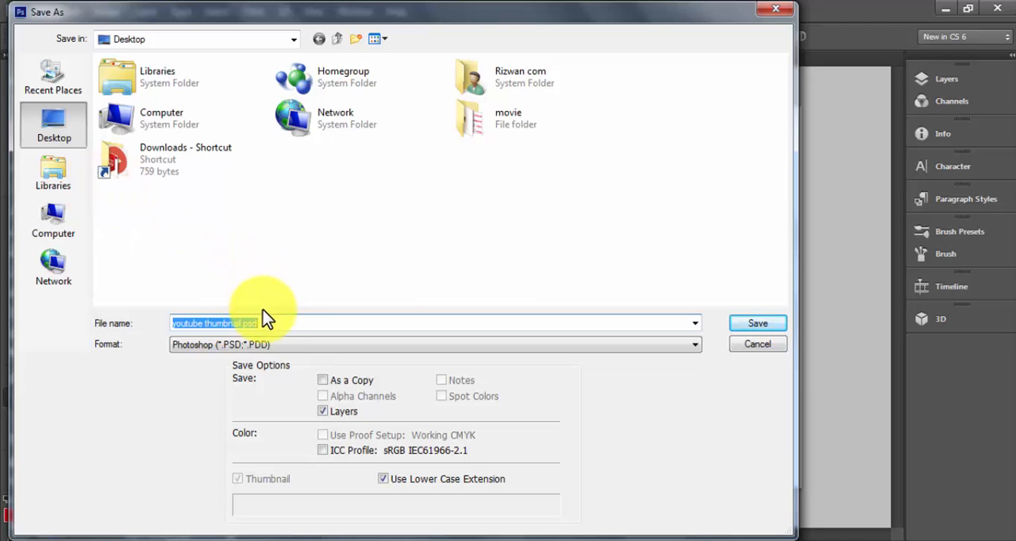
pyautogui.click(292, 345)
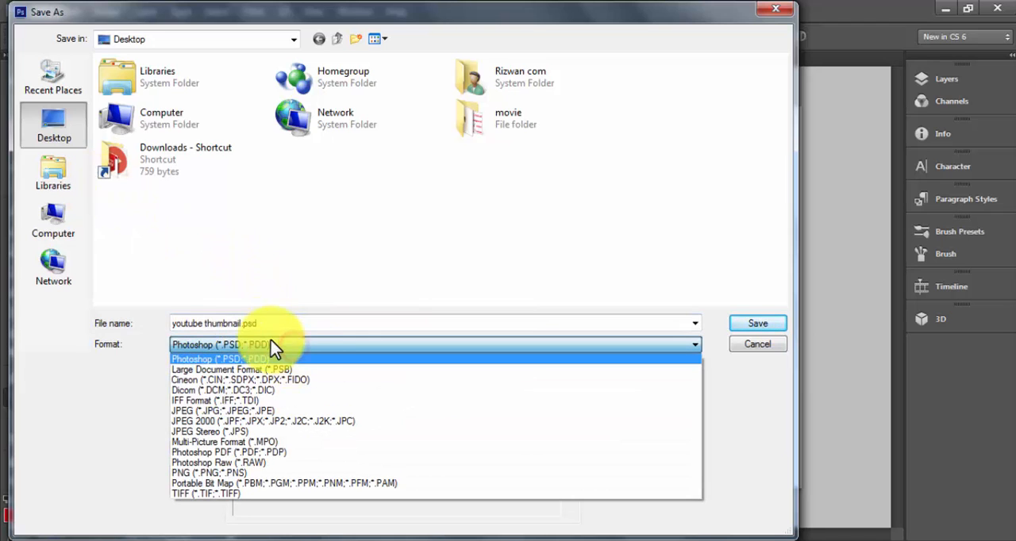
pyautogui.click(270, 411)
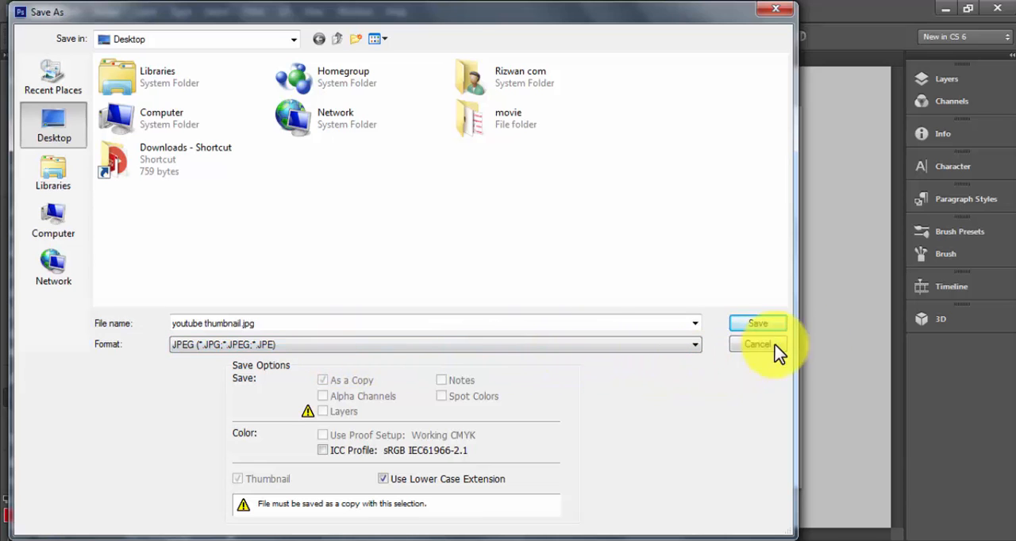
pyautogui.click(756, 324)
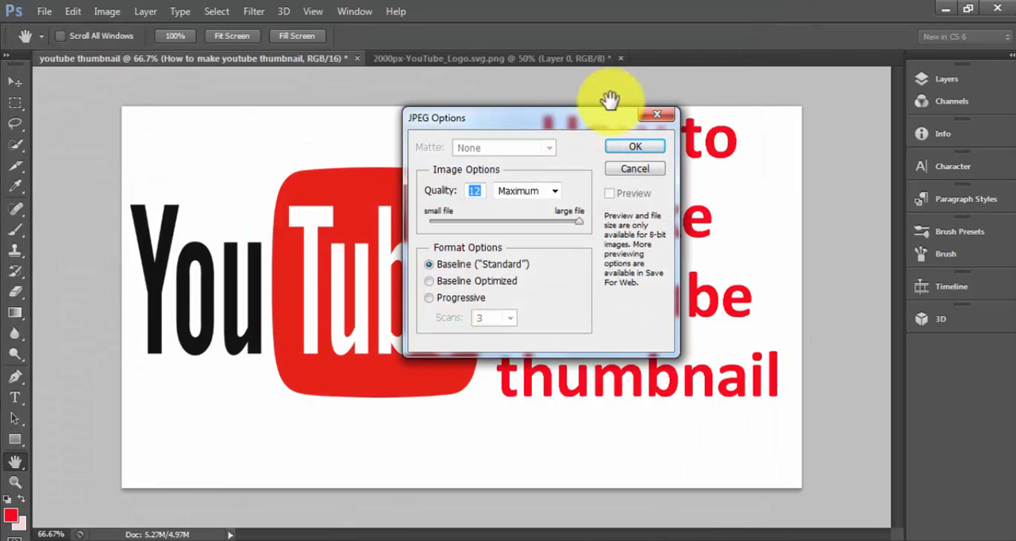
pyautogui.click(631, 148)
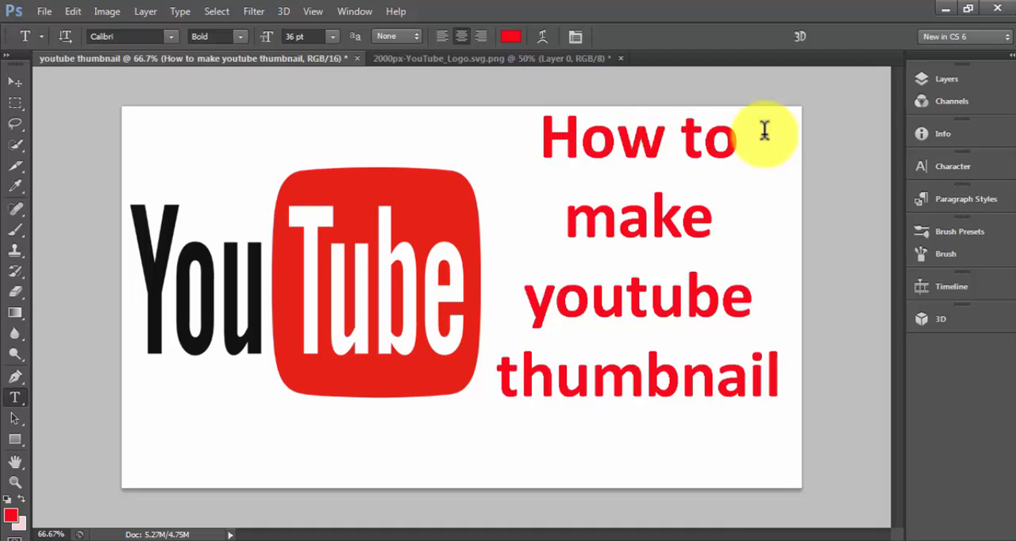
# - Minimize the open windows to show the desktop and select the youtube thumbnail.jpg file
pyautogui.click(951, 13)
pyautogui.click(946, 10)
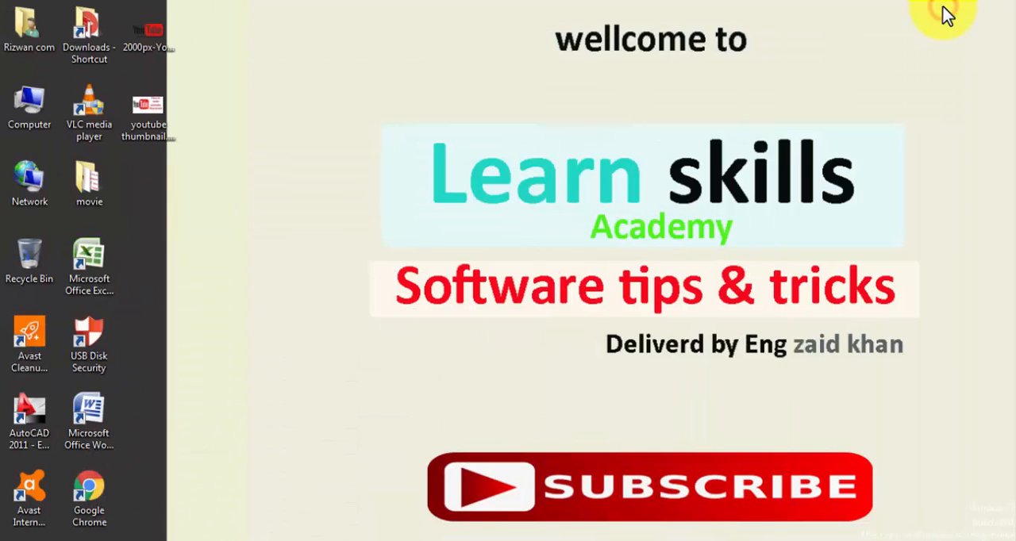
pyautogui.click(145, 105)
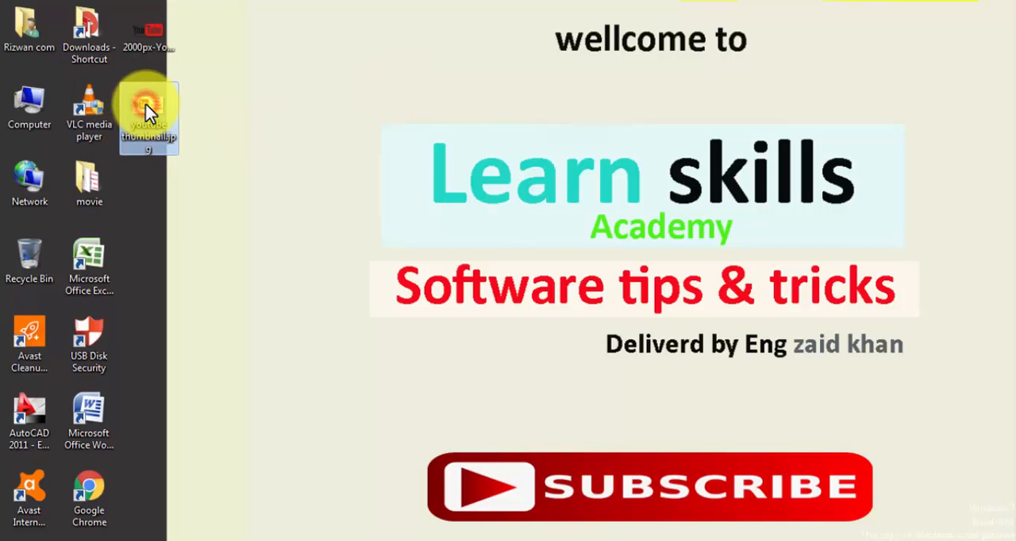